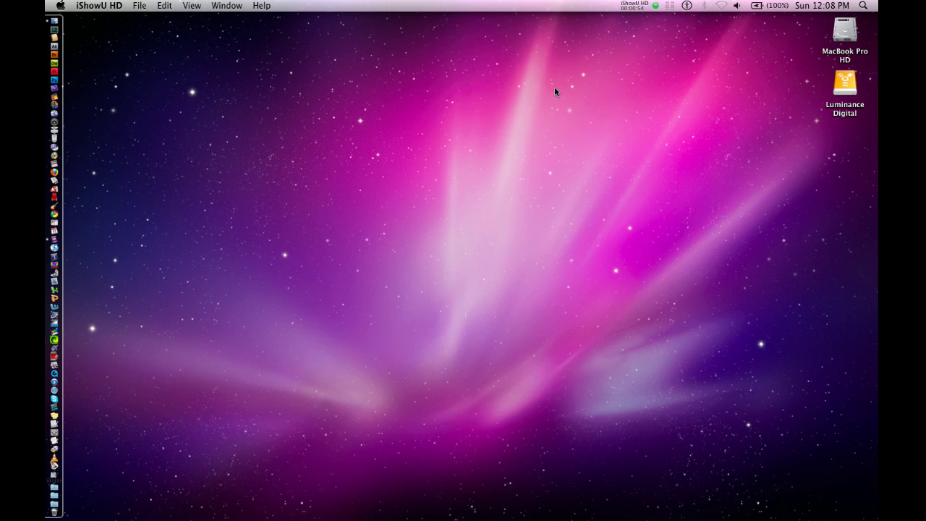
Step: Launch Final Cut Pro and review the format, frame rate and easy setup lists, keeping DV-NTSC
{"action": "left_click", "coordinate": [52, 165]}
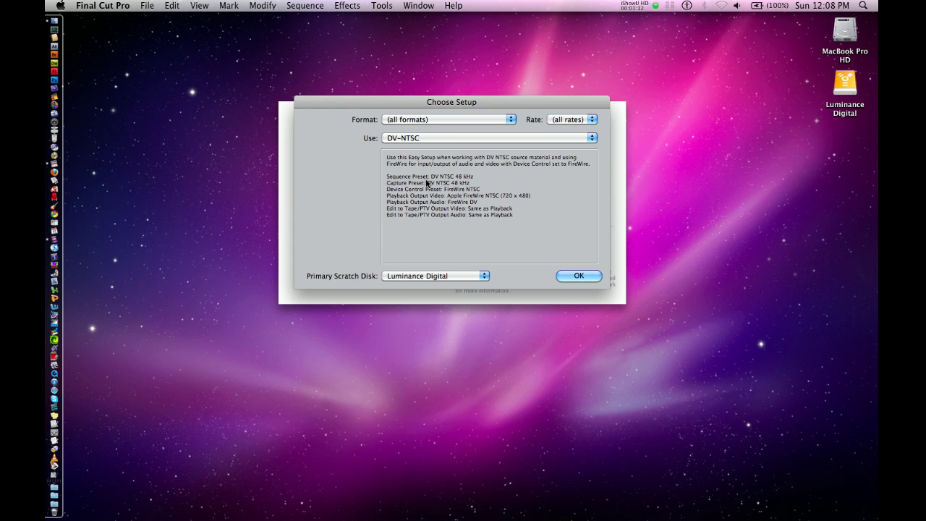
{"action": "left_click", "coordinate": [401, 123]}
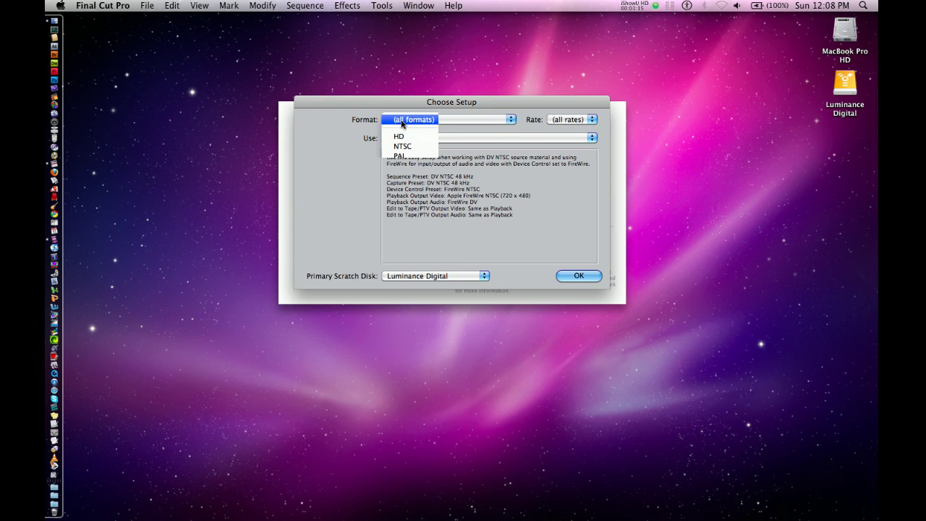
{"action": "left_click", "coordinate": [350, 170]}
{"action": "left_click", "coordinate": [564, 121]}
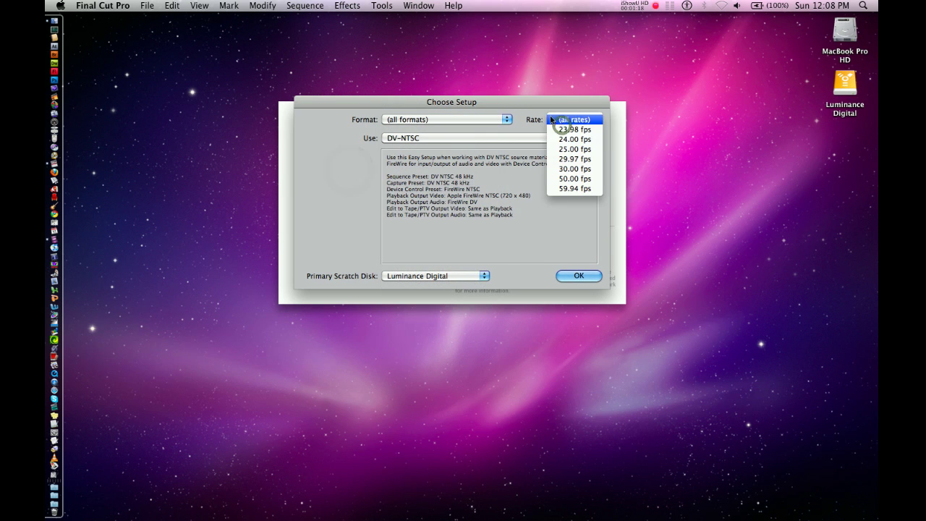
{"action": "left_click", "coordinate": [563, 123]}
{"action": "left_click", "coordinate": [479, 138]}
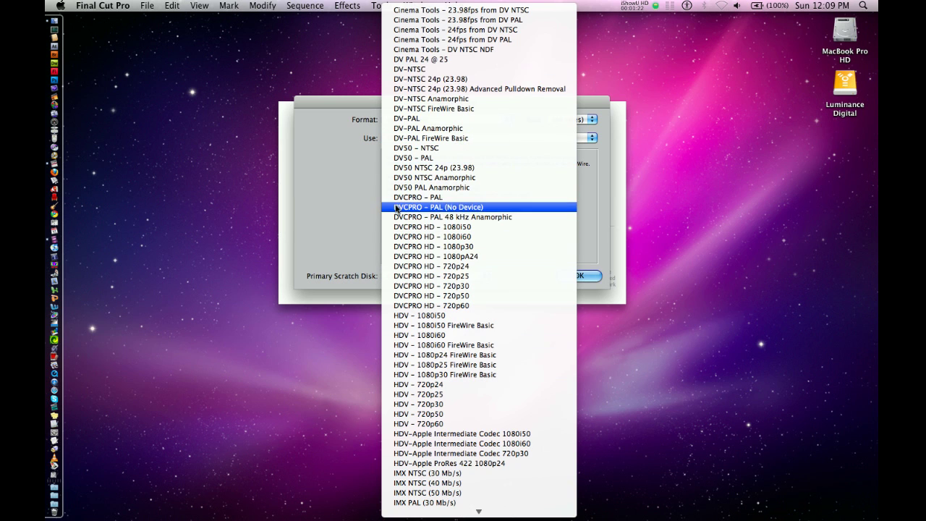
{"action": "left_click", "coordinate": [354, 194]}
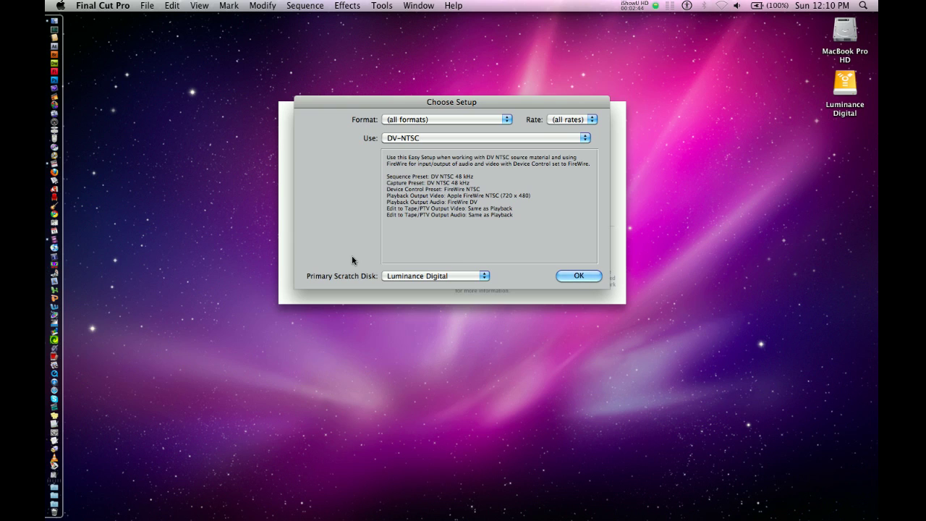
Step: Keep Luminance Digital as the primary scratch disk and open that drive in Finder
{"action": "left_click", "coordinate": [403, 278]}
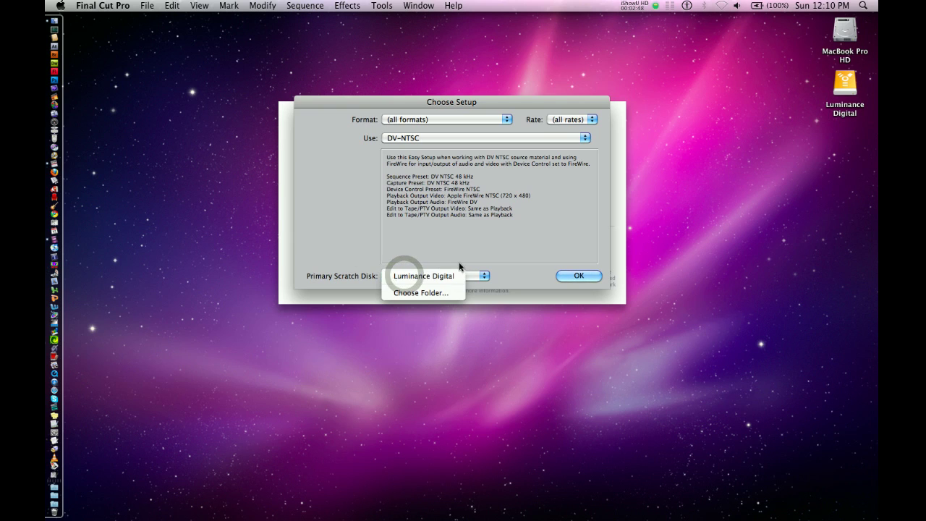
{"action": "left_click", "coordinate": [390, 250]}
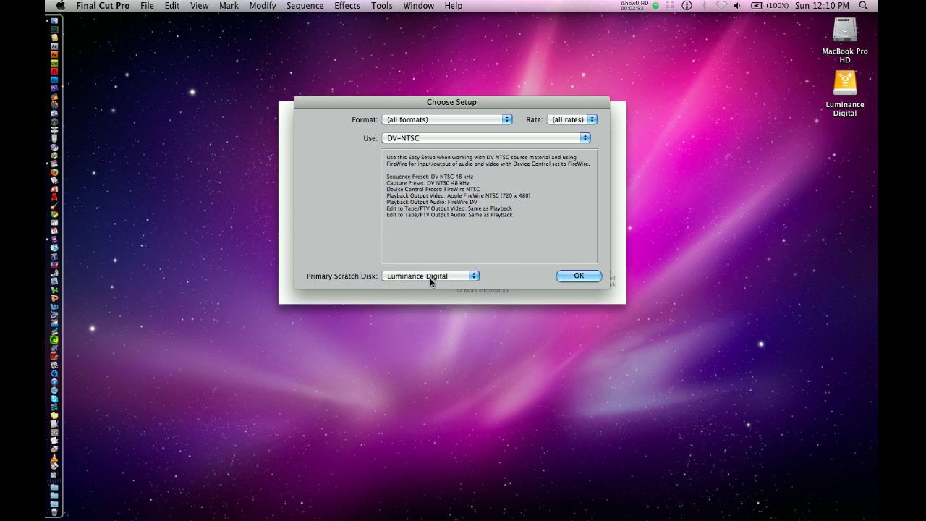
{"action": "double_click", "coordinate": [845, 86]}
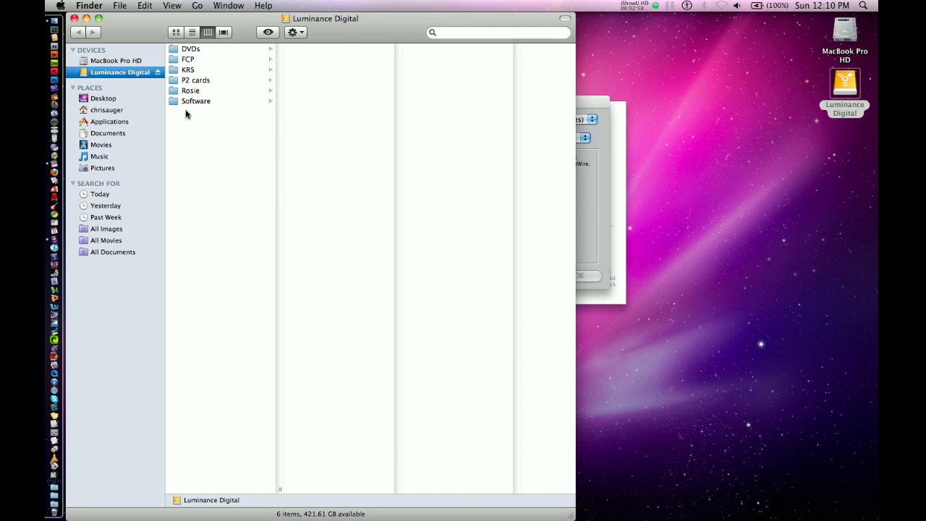
Step: Inspect the FCP folder's subfolders on Luminance Digital, then close the drive's window
{"action": "left_click", "coordinate": [187, 61]}
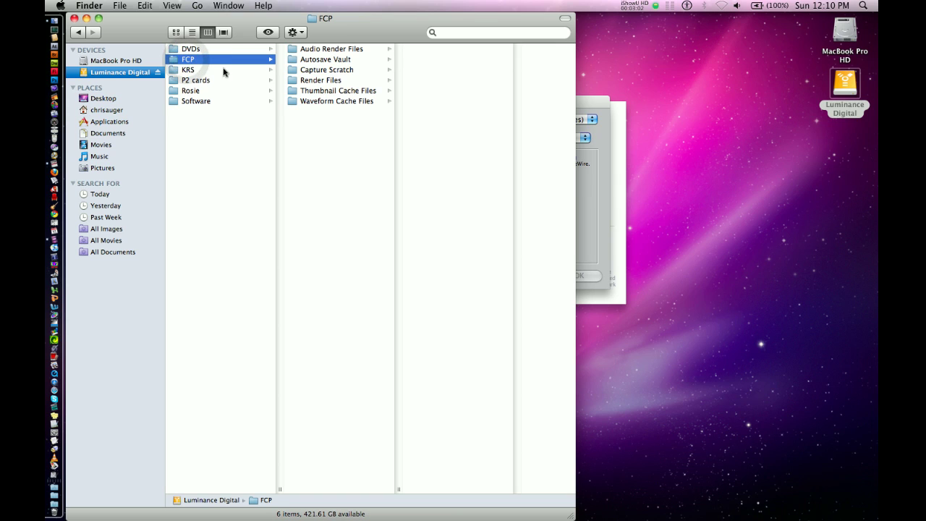
{"action": "left_click", "coordinate": [191, 126]}
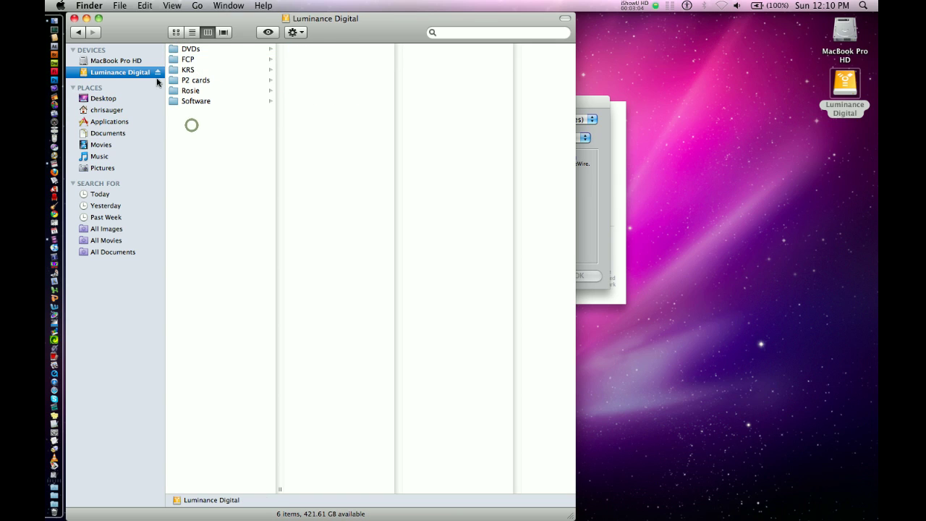
{"action": "left_click", "coordinate": [75, 19]}
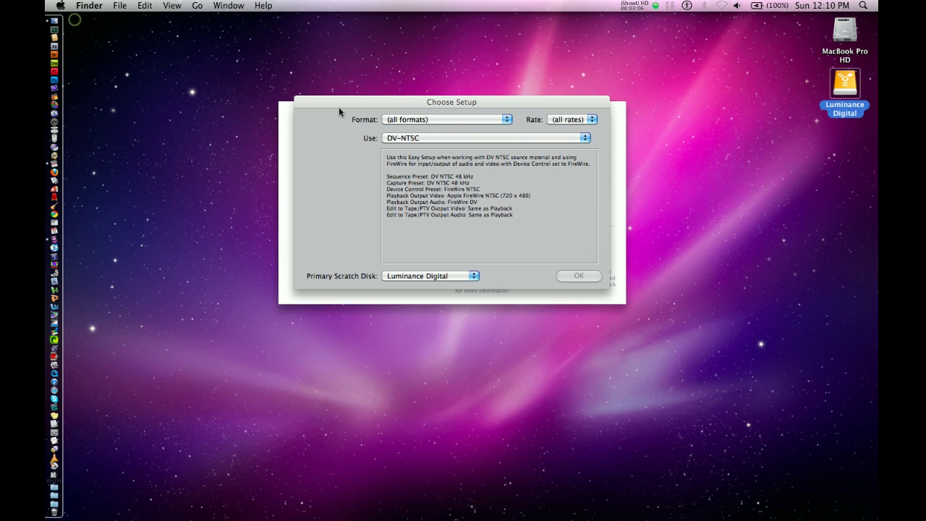
Step: Return to Final Cut Pro, confirm the DV-NTSC setup and continue without the External A/V device
{"action": "left_click", "coordinate": [696, 209]}
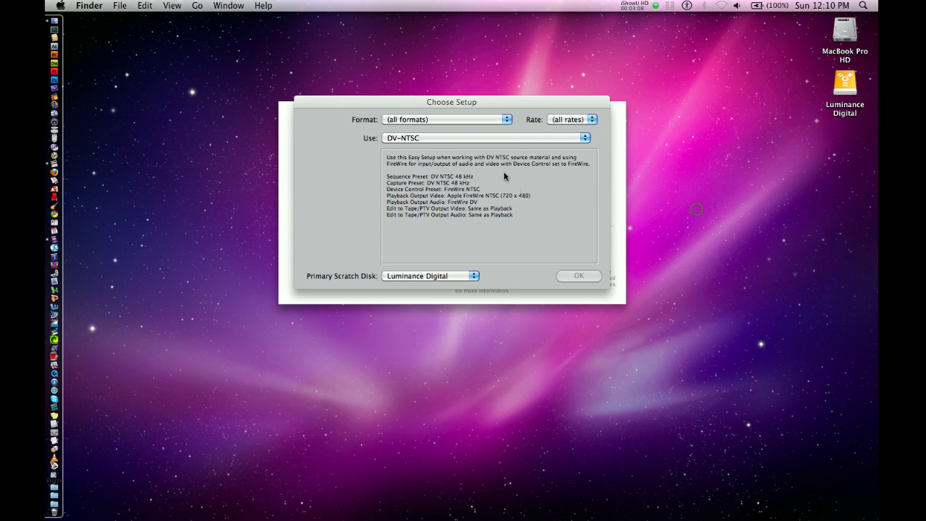
{"action": "left_click", "coordinate": [365, 194]}
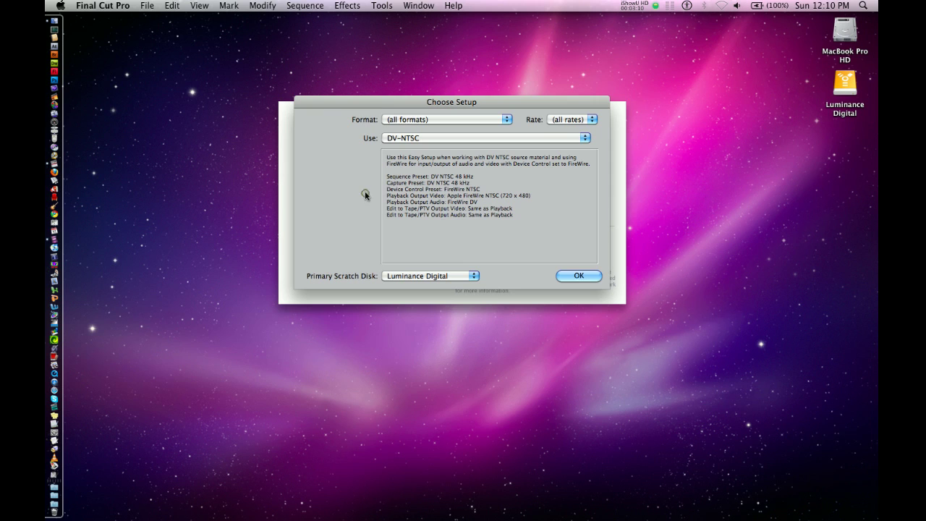
{"action": "left_click", "coordinate": [583, 277]}
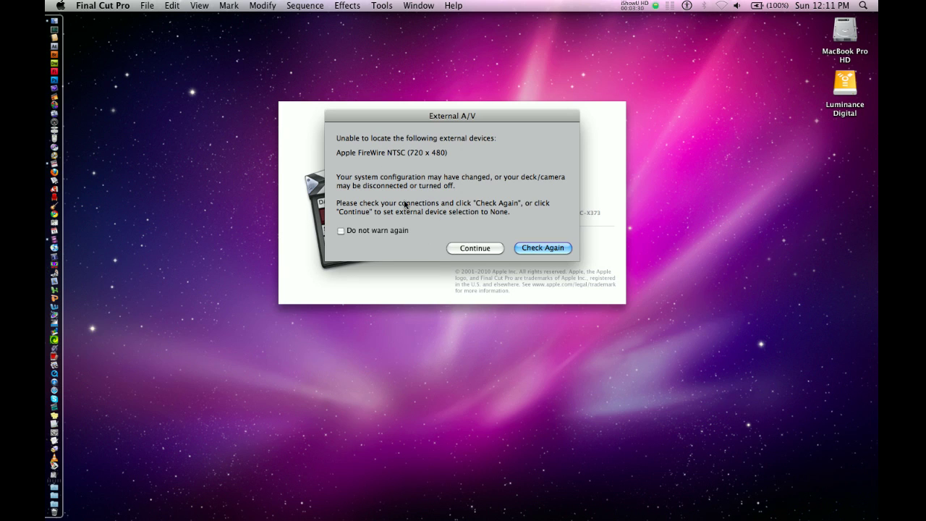
{"action": "left_click", "coordinate": [475, 249]}
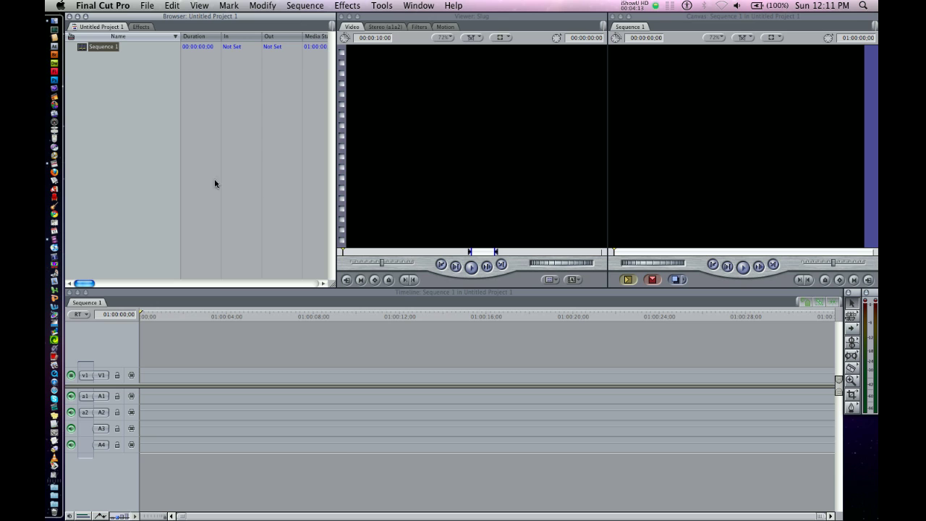
Step: Open User Preferences from the Final Cut Pro menu and uncheck Auto Render on the General tab
{"action": "left_click", "coordinate": [111, 7]}
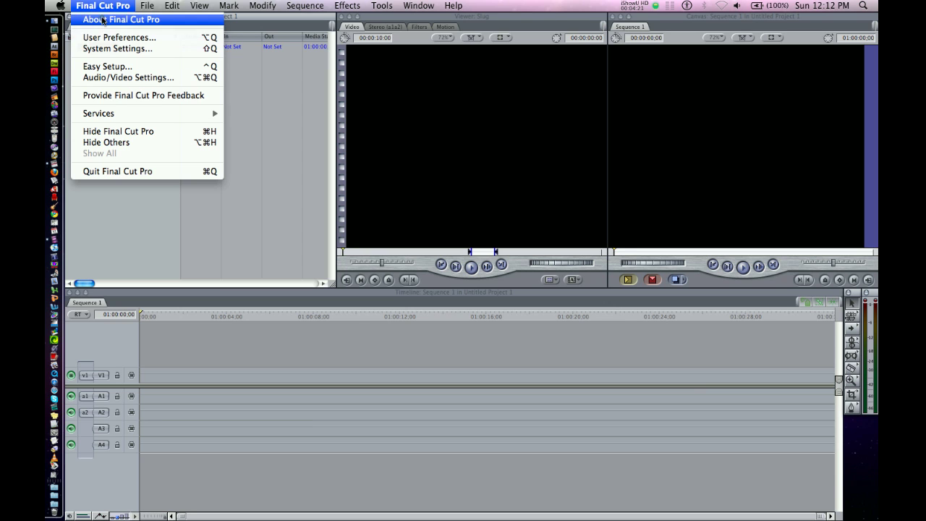
{"action": "left_click", "coordinate": [102, 20]}
{"action": "left_click", "coordinate": [337, 123]}
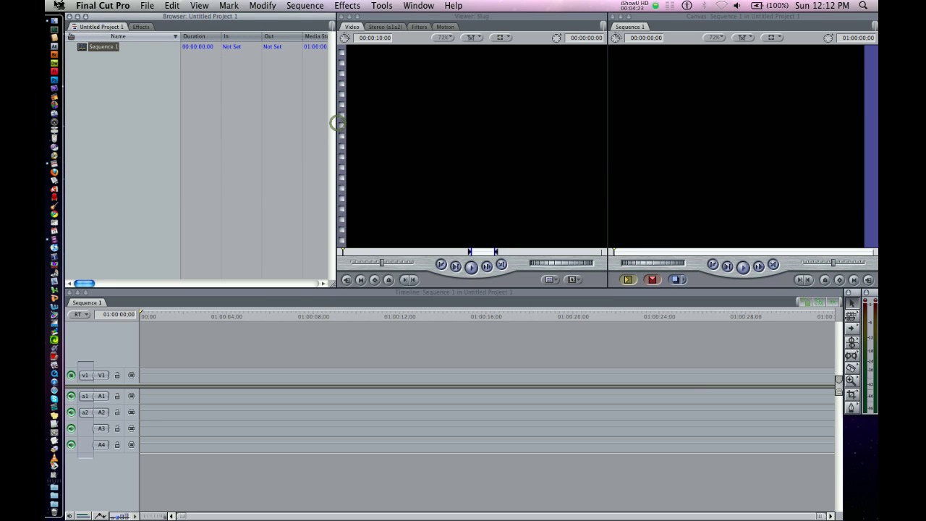
{"action": "left_click", "coordinate": [101, 7]}
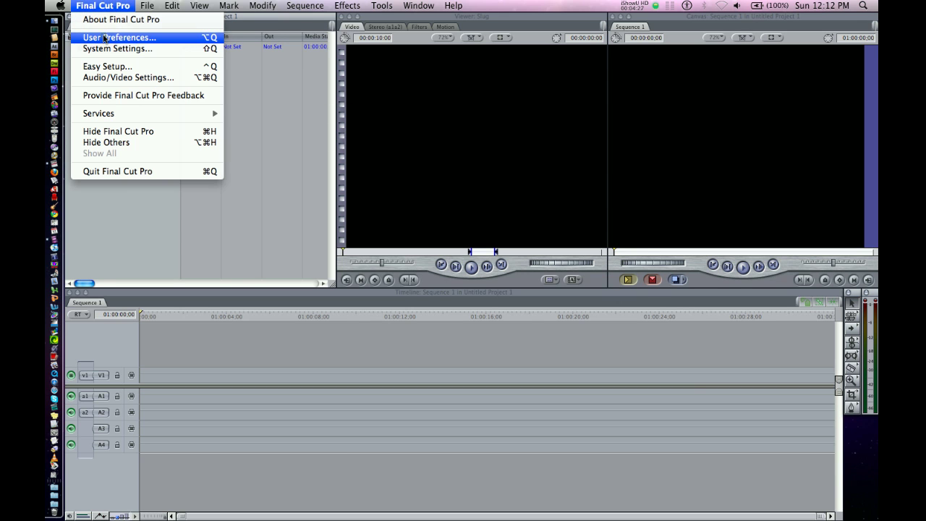
{"action": "left_click", "coordinate": [104, 39]}
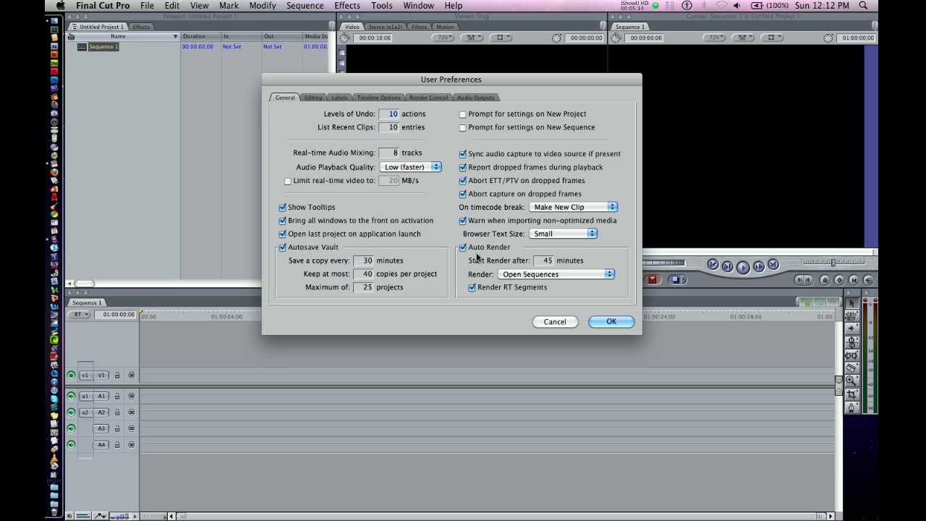
{"action": "left_click", "coordinate": [465, 251]}
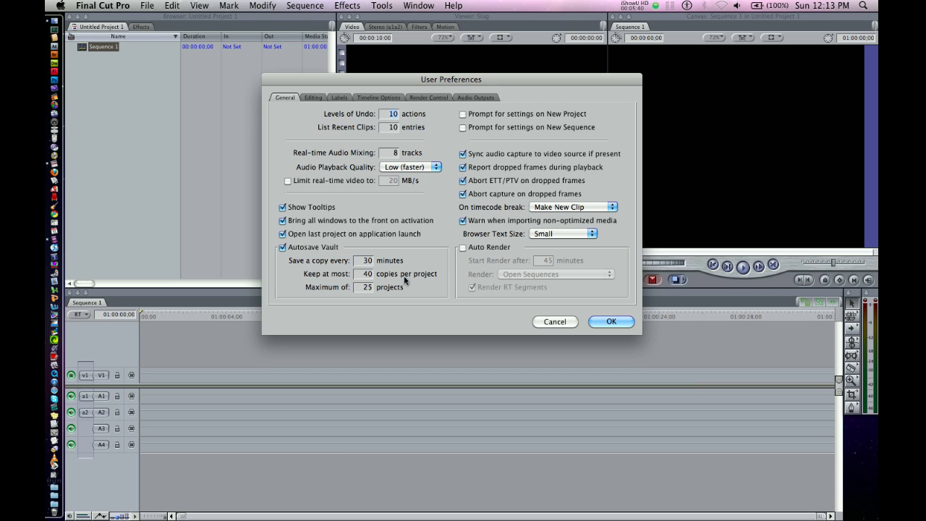
Step: Review the Editing and Labels tabs, then uncheck Drop Frame on Timeline Options
{"action": "left_click", "coordinate": [315, 99]}
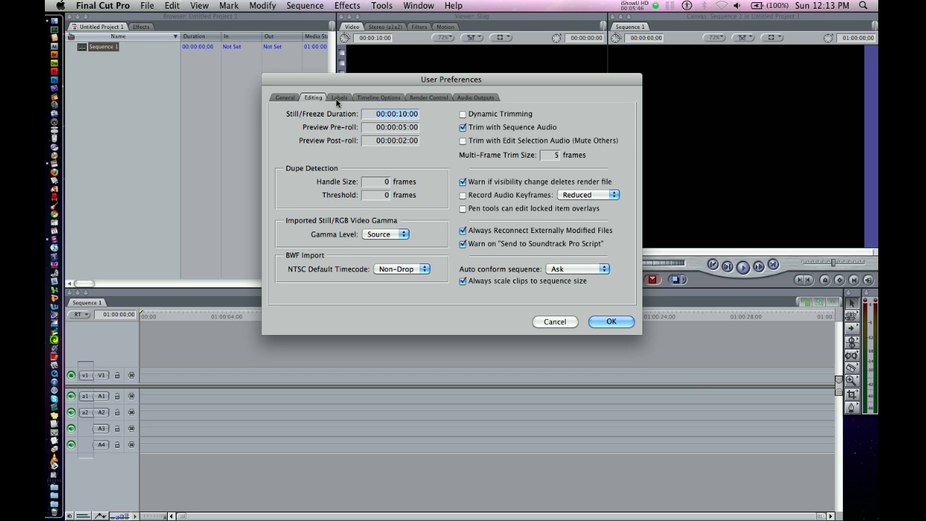
{"action": "left_click", "coordinate": [337, 100]}
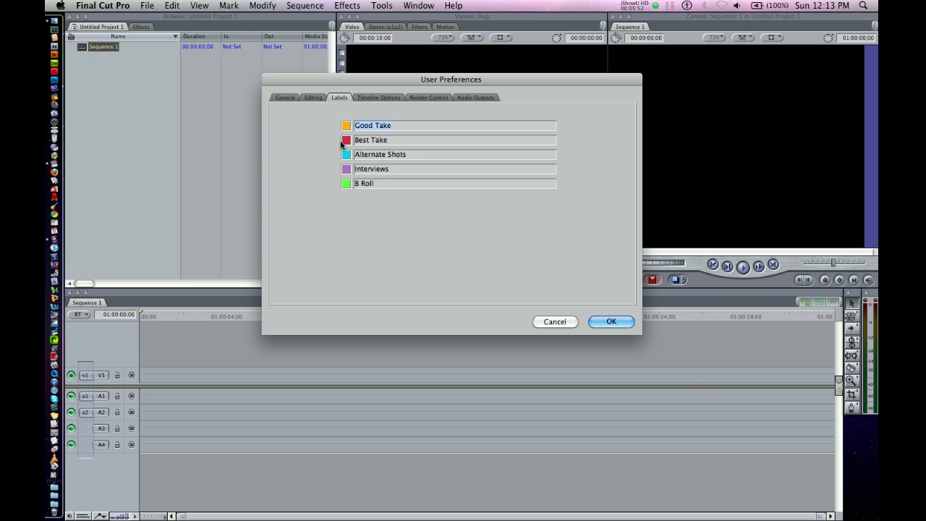
{"action": "left_click", "coordinate": [379, 99]}
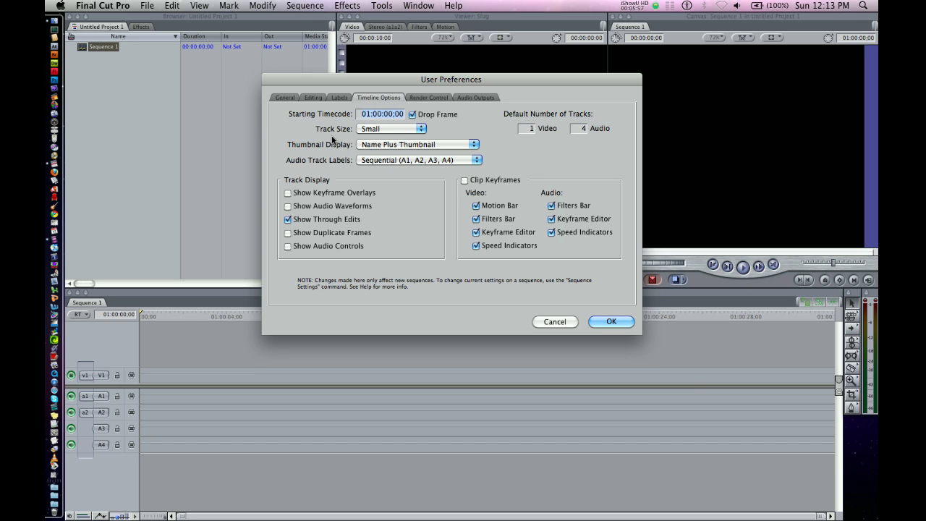
{"action": "left_click", "coordinate": [412, 115]}
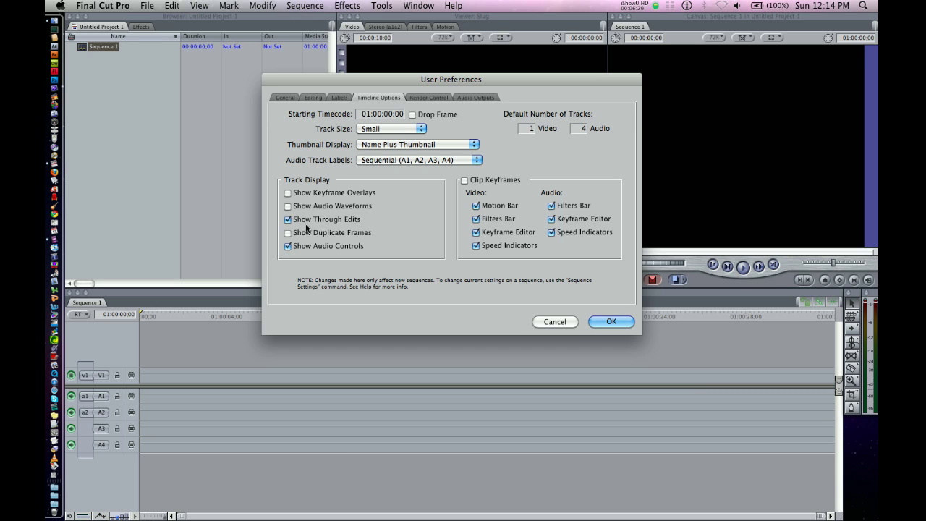
Step: Look over Render Control and Audio Outputs, then save the preferences from the General tab
{"action": "left_click", "coordinate": [437, 98]}
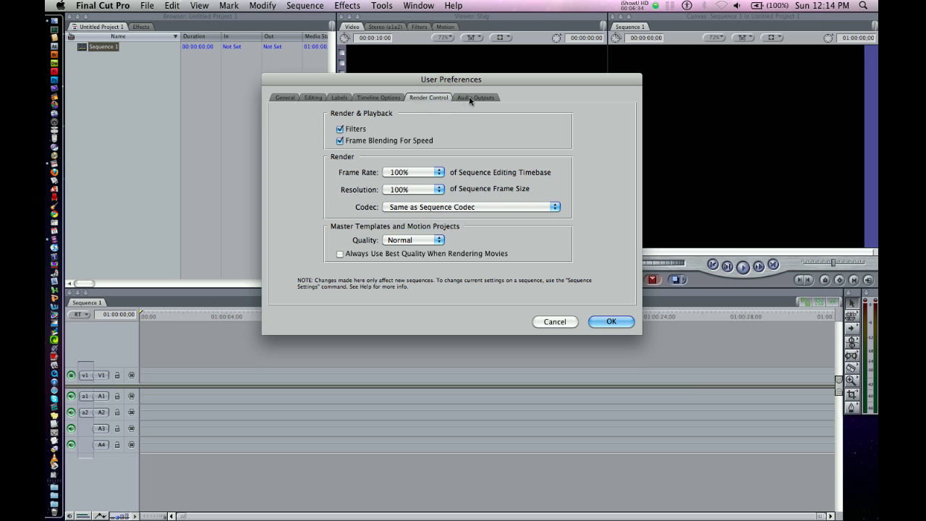
{"action": "left_click", "coordinate": [469, 99]}
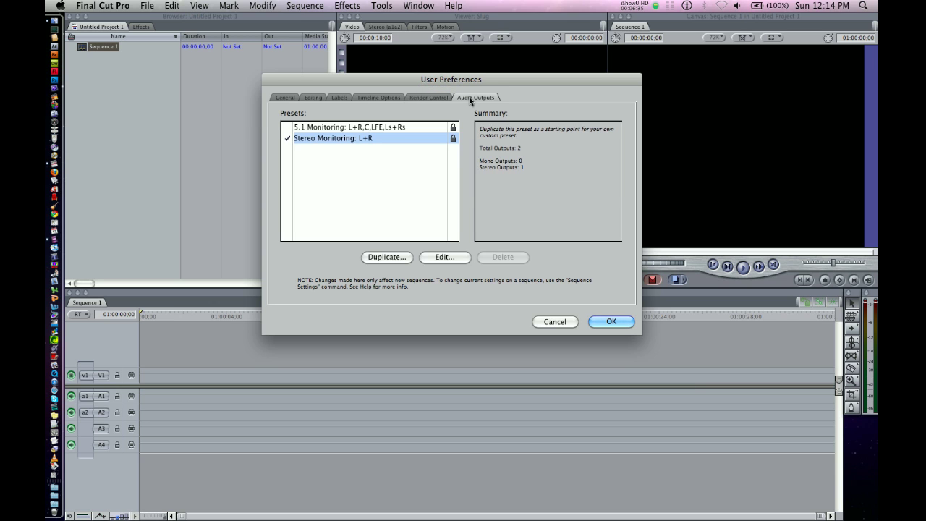
{"action": "left_click", "coordinate": [284, 98]}
{"action": "left_click", "coordinate": [613, 322]}
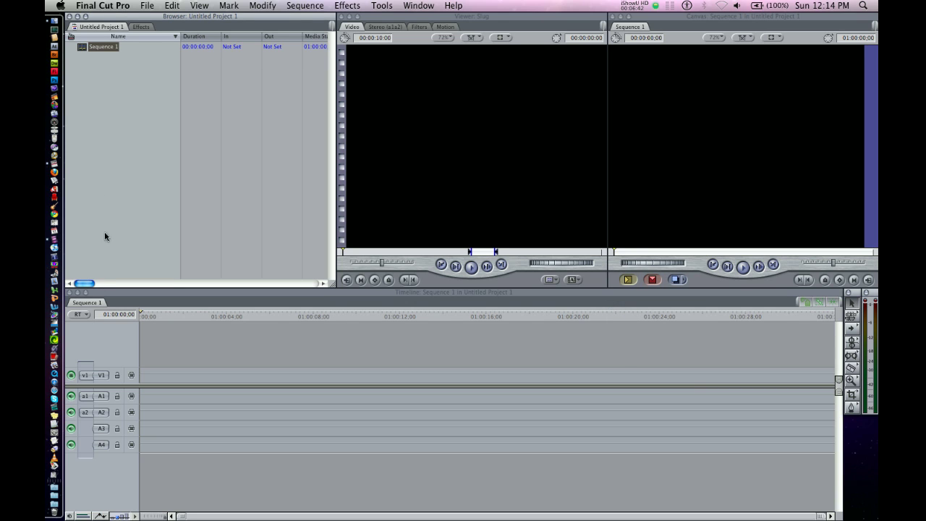
Step: Create Sequence 2 with Cmd+N, keep its name, and open it in the Timeline
{"action": "left_click", "coordinate": [116, 146]}
{"action": "key", "text": "super+n"}
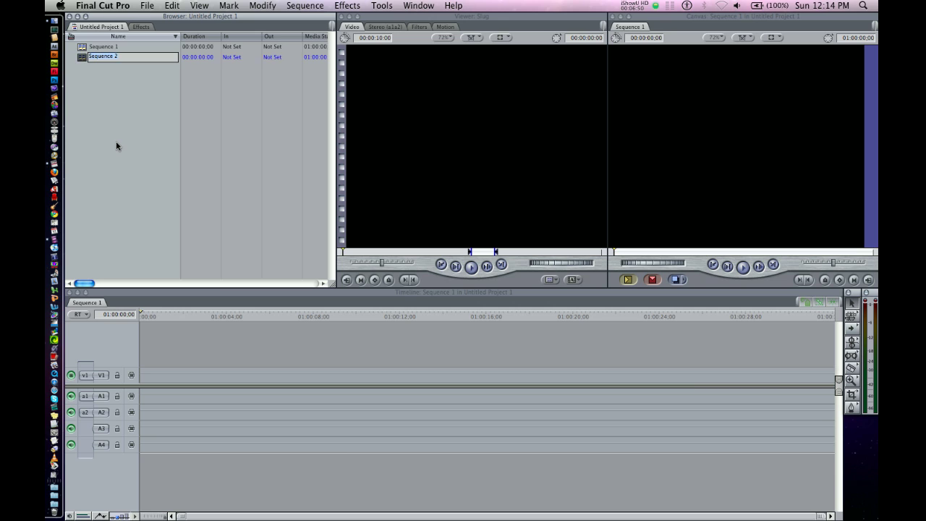
{"action": "left_click", "coordinate": [112, 90]}
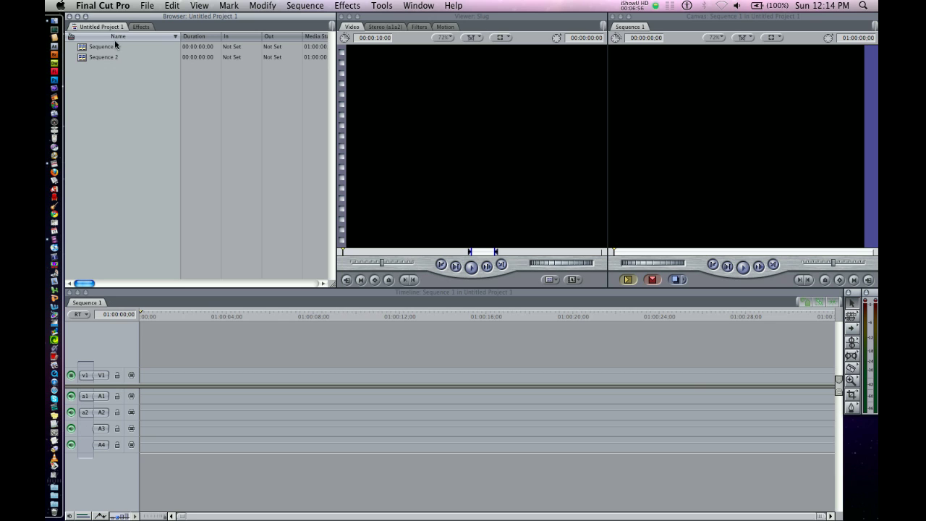
{"action": "left_click", "coordinate": [85, 60]}
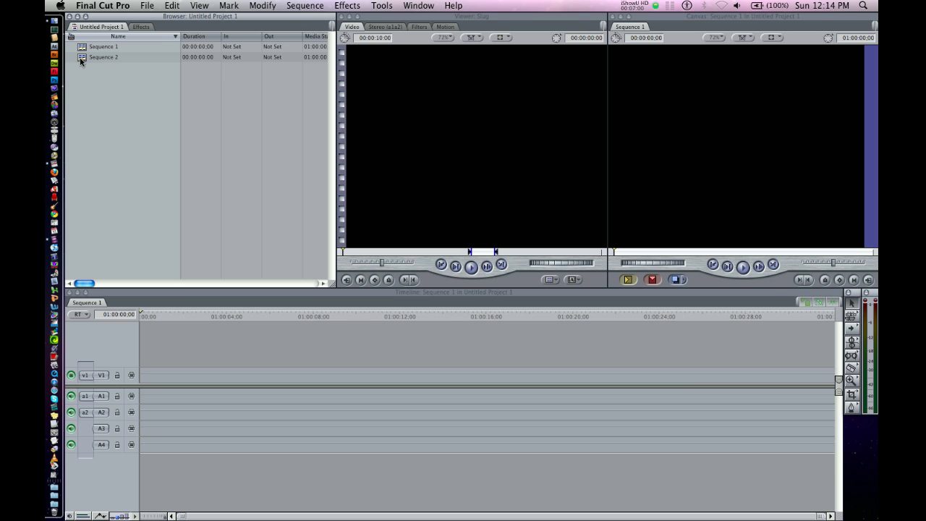
{"action": "double_click", "coordinate": [81, 58]}
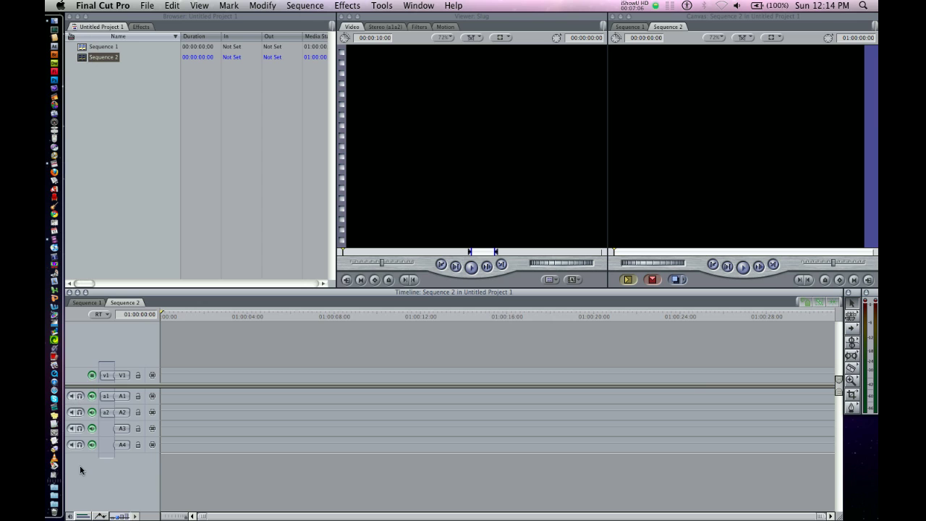
{"action": "left_click", "coordinate": [80, 397]}
{"action": "left_click", "coordinate": [103, 6]}
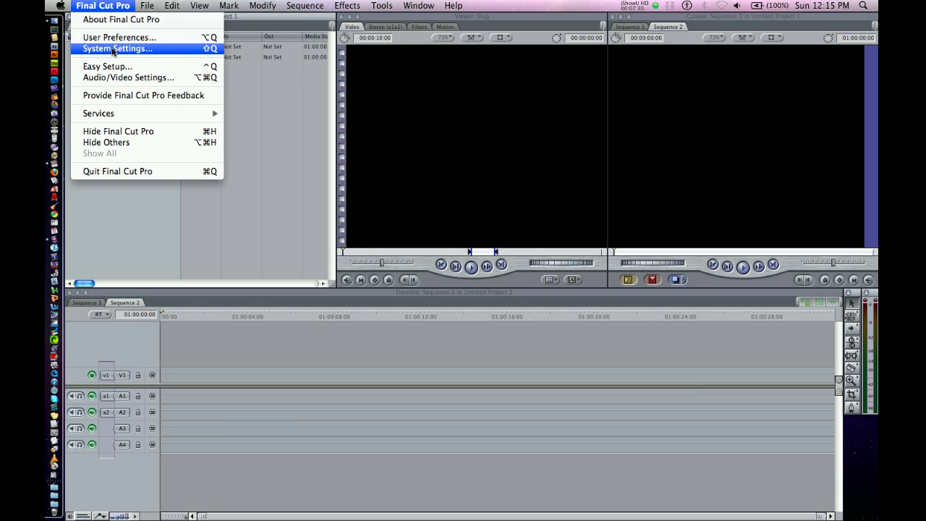
{"action": "left_click", "coordinate": [112, 49]}
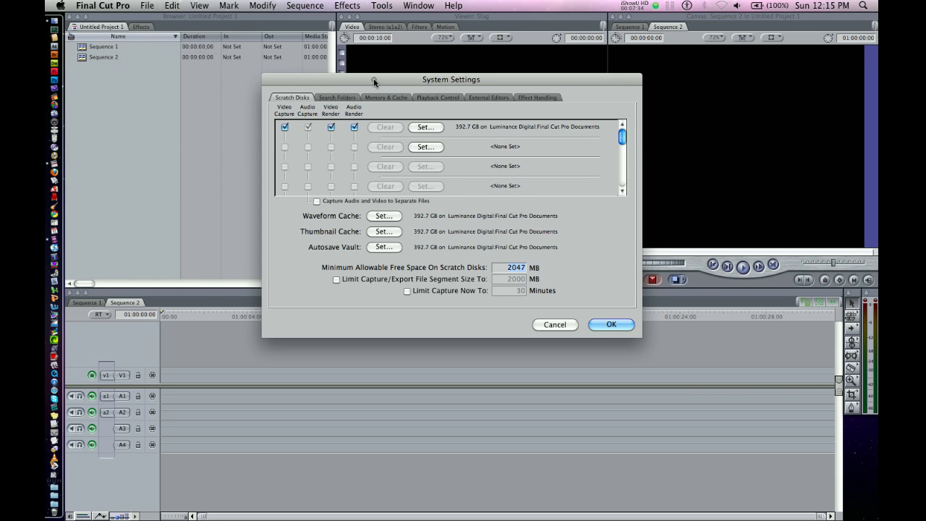
{"action": "left_click_drag", "start_coordinate": [374, 81], "coordinate": [307, 68]}
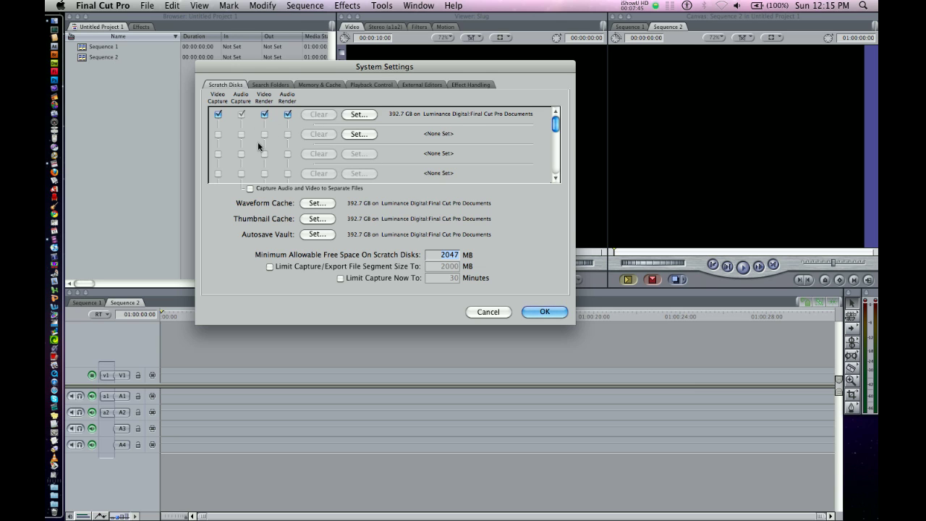
{"action": "left_click", "coordinate": [226, 84]}
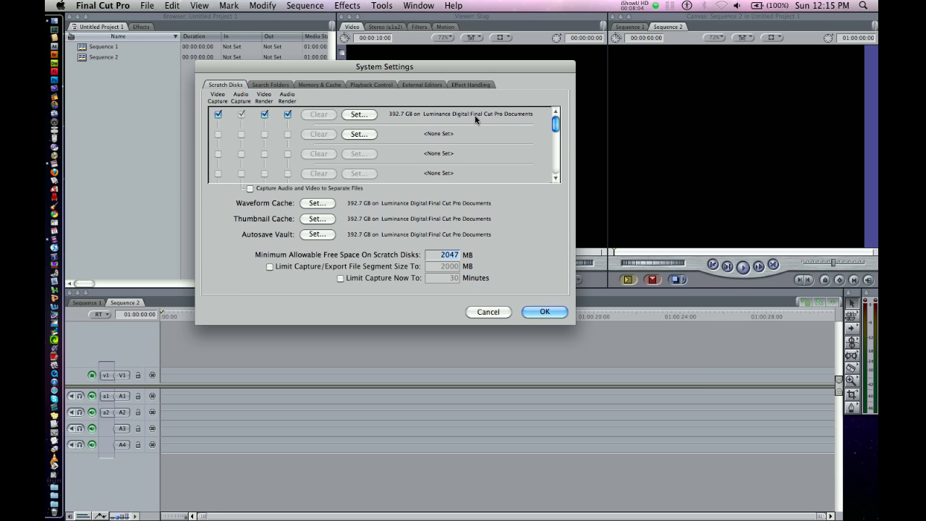
{"action": "left_click", "coordinate": [103, 5]}
{"action": "left_click", "coordinate": [488, 311]}
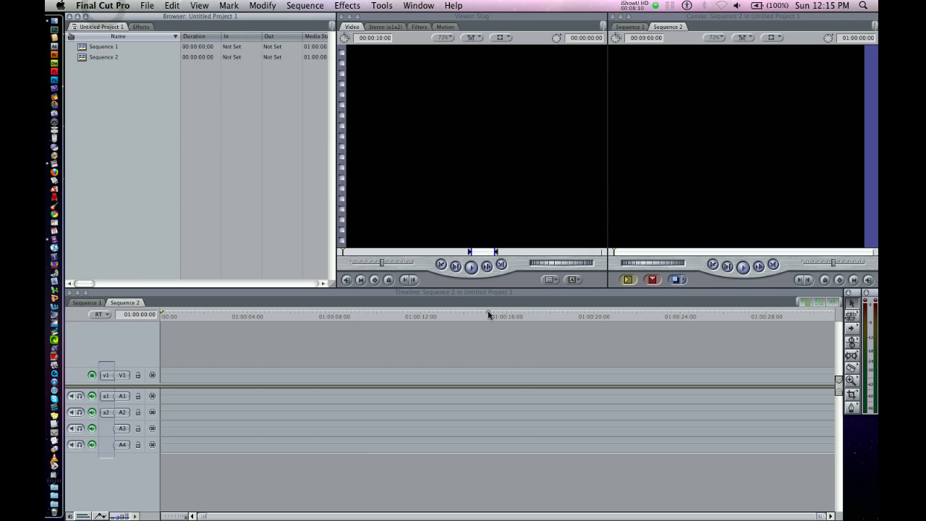
{"action": "left_click", "coordinate": [95, 6]}
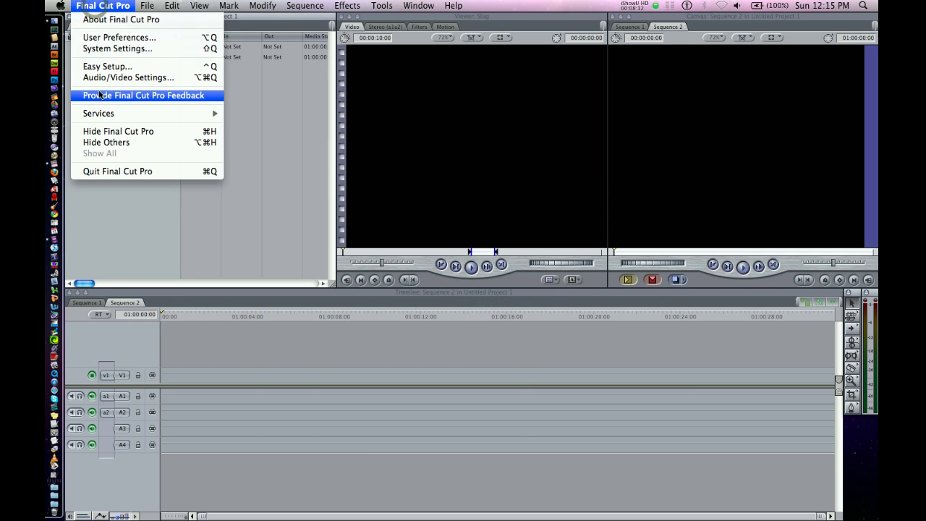
{"action": "left_click", "coordinate": [105, 131]}
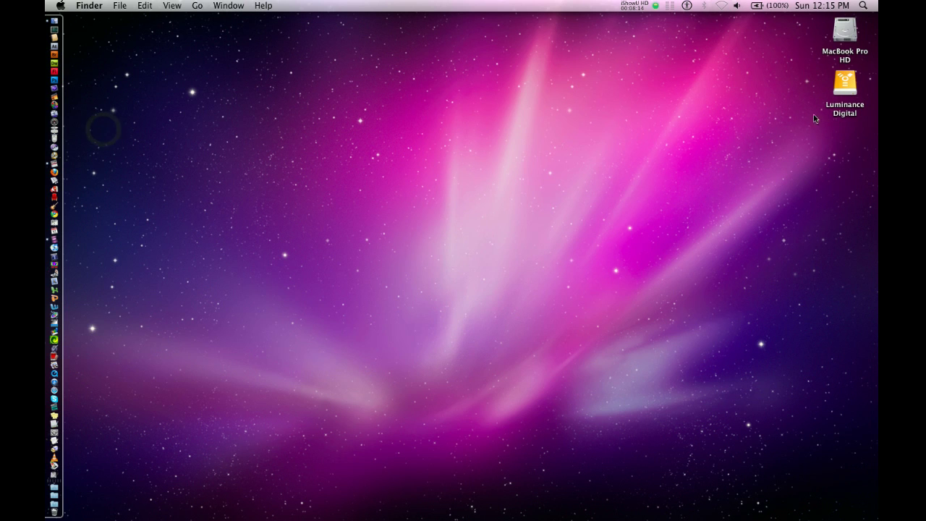
{"action": "double_click", "coordinate": [842, 90]}
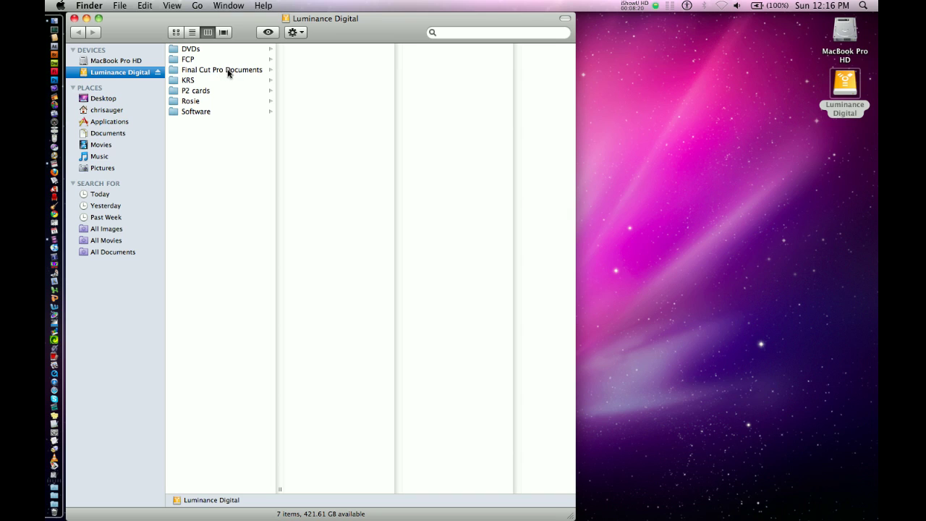
{"action": "left_click", "coordinate": [218, 72]}
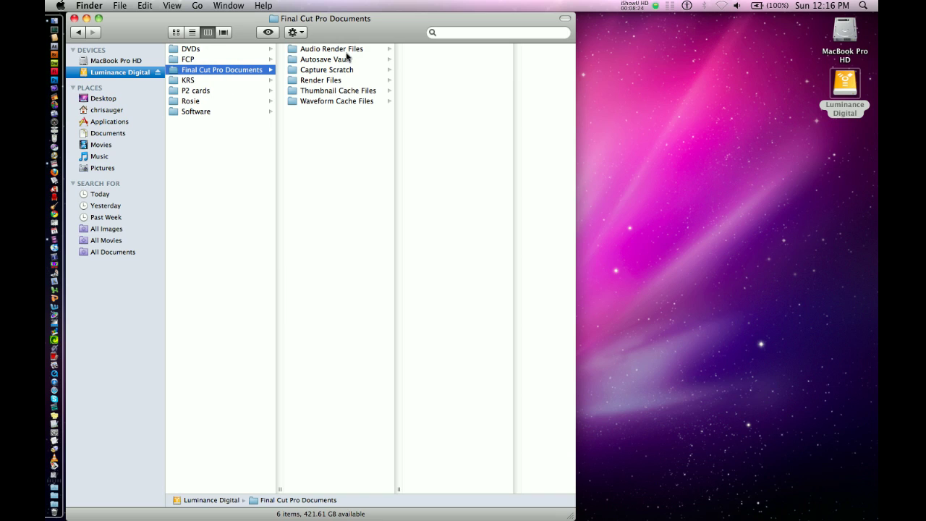
{"action": "left_click", "coordinate": [339, 54]}
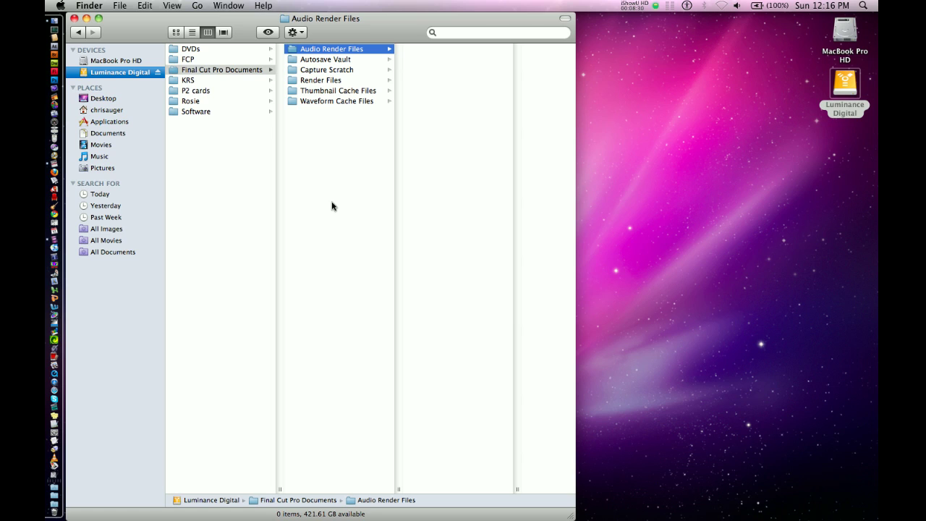
{"action": "key", "text": "Down"}
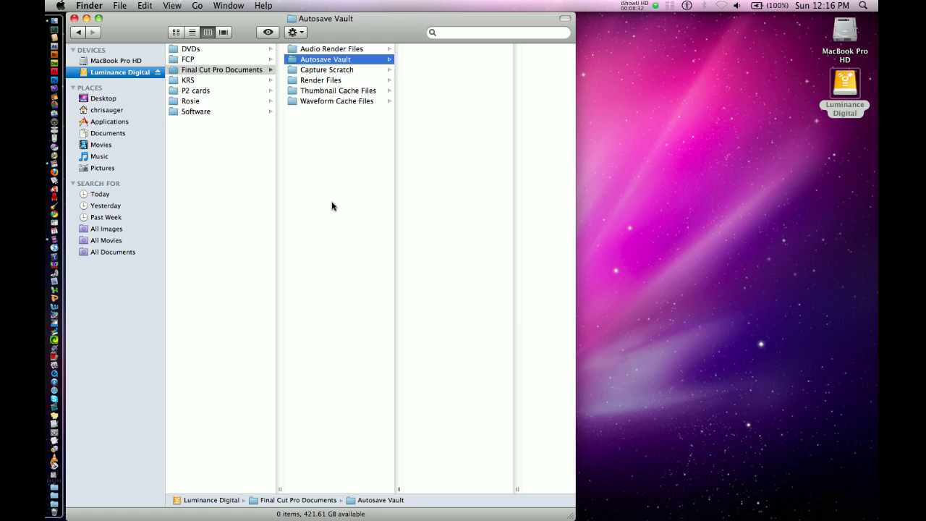
{"action": "key", "text": "Down"}
{"action": "key", "text": "Down"}
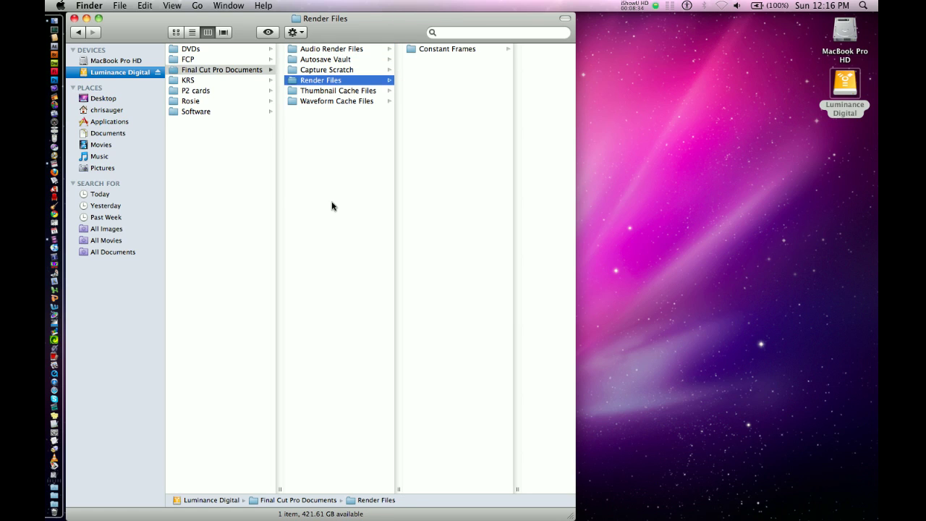
{"action": "key", "text": "Down"}
{"action": "key", "text": "Down"}
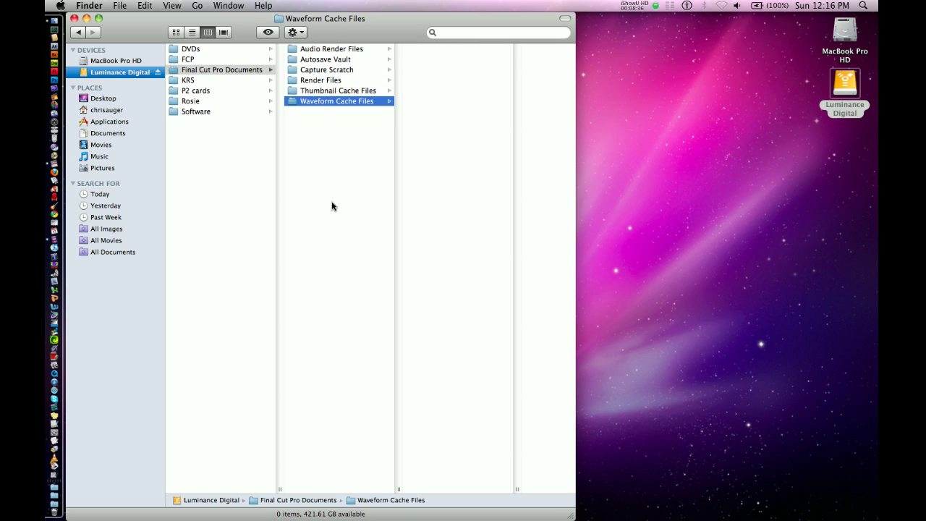
{"action": "key", "text": "Left"}
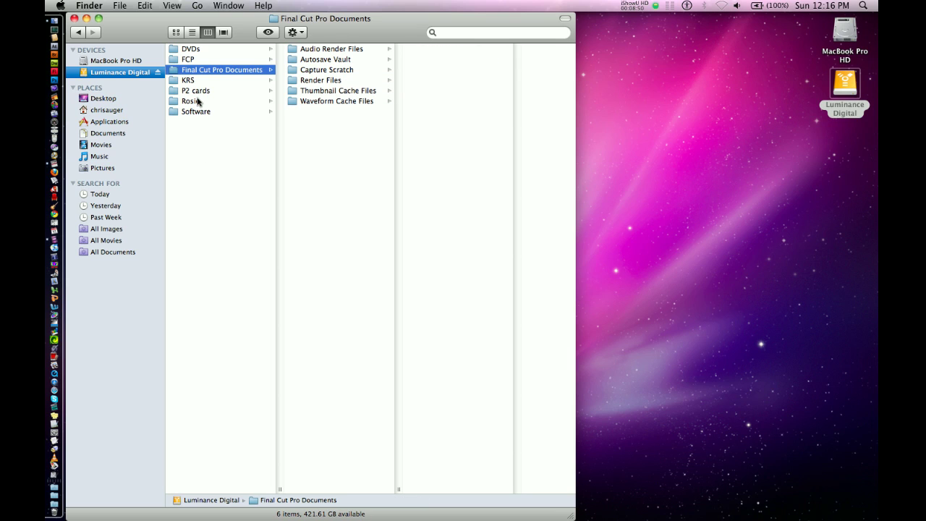
{"action": "left_click", "coordinate": [74, 18]}
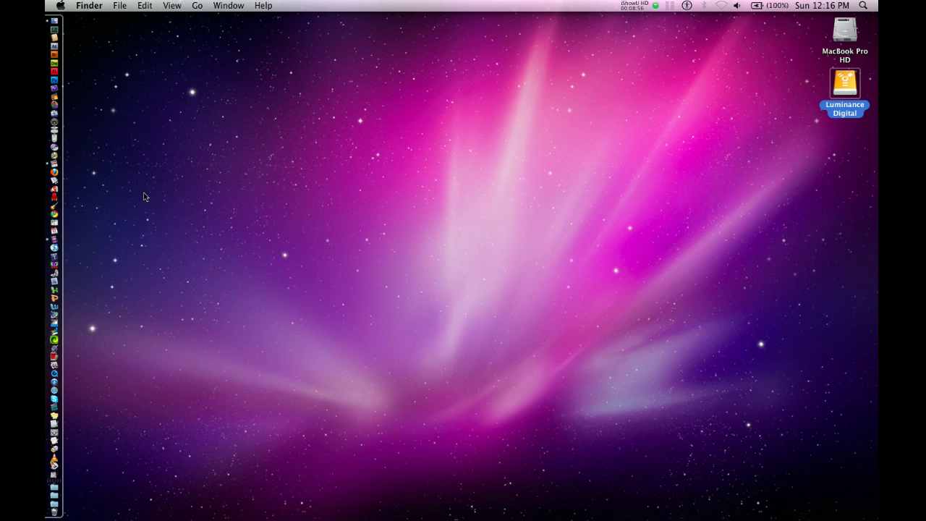
{"action": "left_click", "coordinate": [53, 165]}
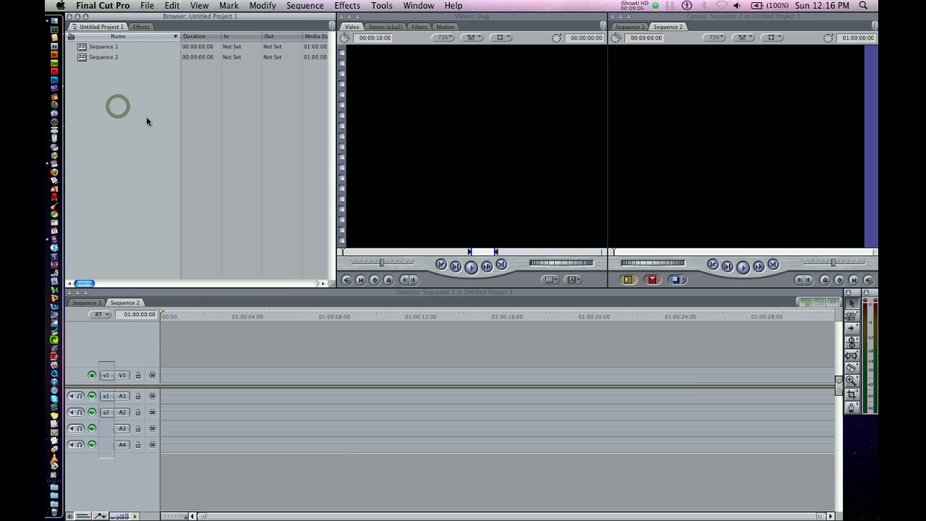
{"action": "left_click", "coordinate": [110, 7]}
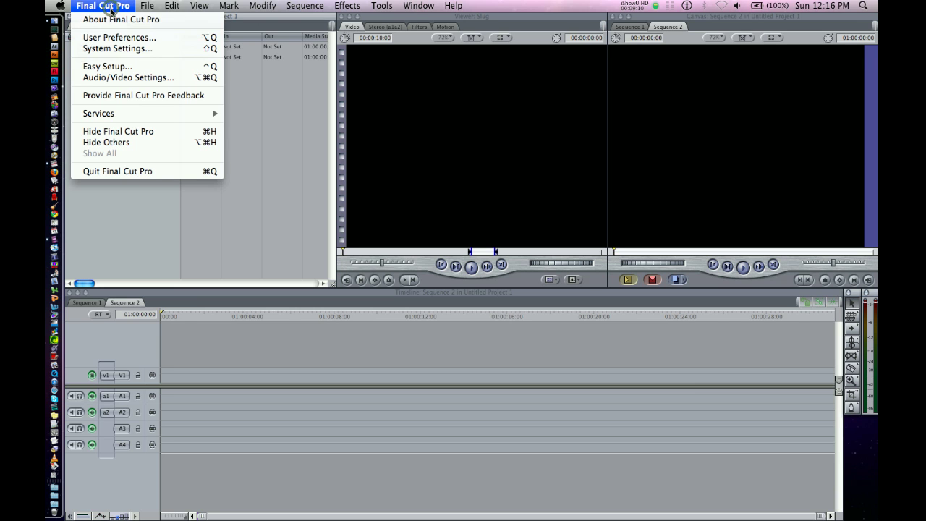
Step: Create a new 'test' folder on Luminance Digital for the first scratch disk in System Settings
{"action": "left_click", "coordinate": [111, 50]}
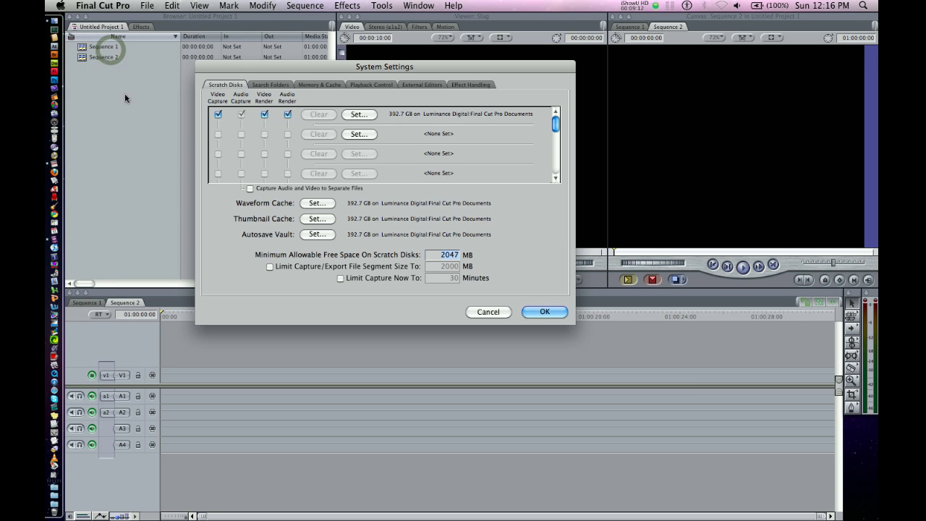
{"action": "left_click", "coordinate": [360, 115]}
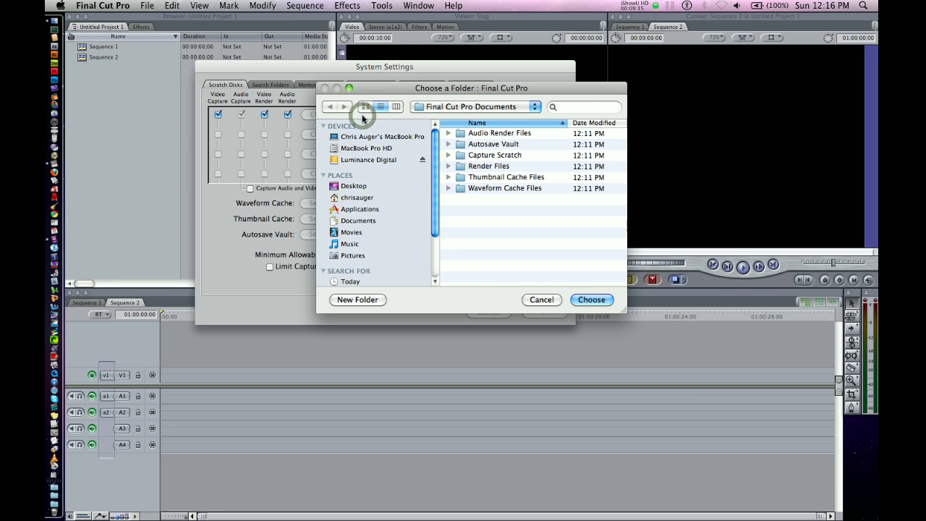
{"action": "left_click", "coordinate": [358, 160]}
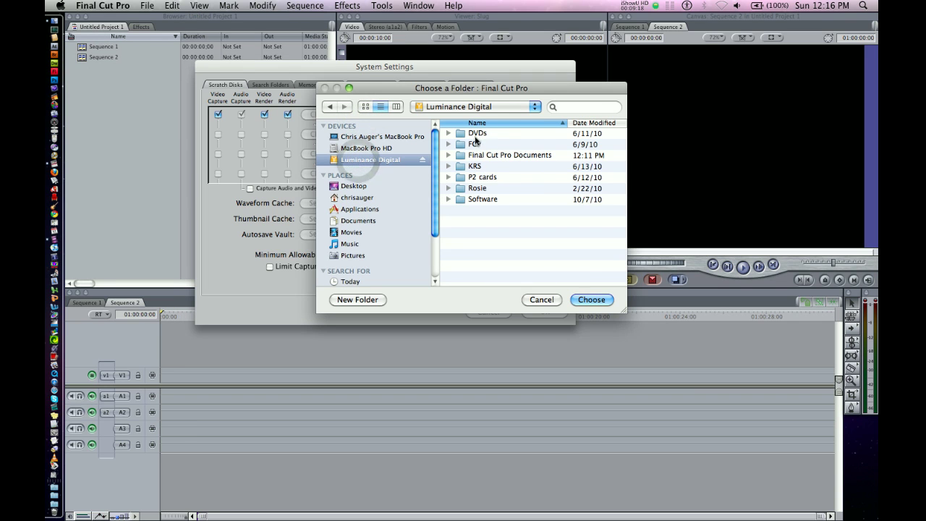
{"action": "left_click", "coordinate": [357, 299]}
{"action": "type", "text": "test"}
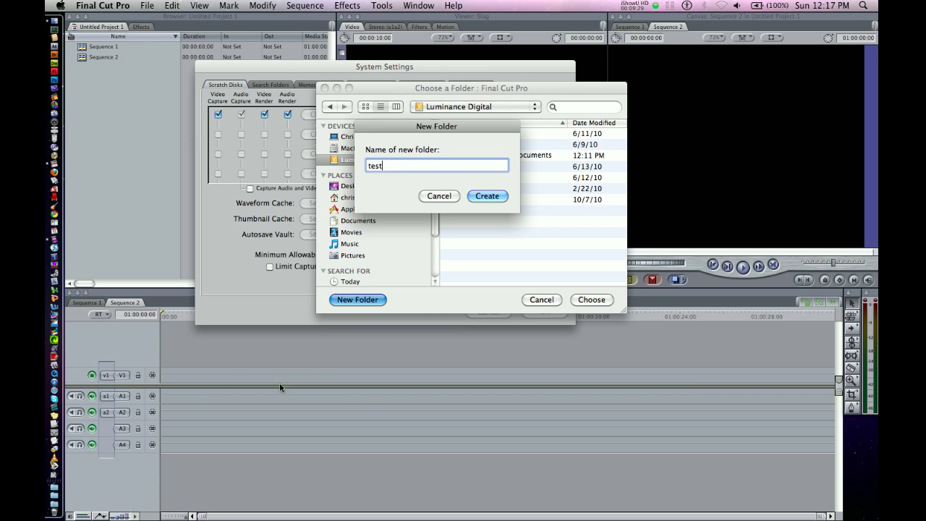
{"action": "left_click", "coordinate": [488, 197]}
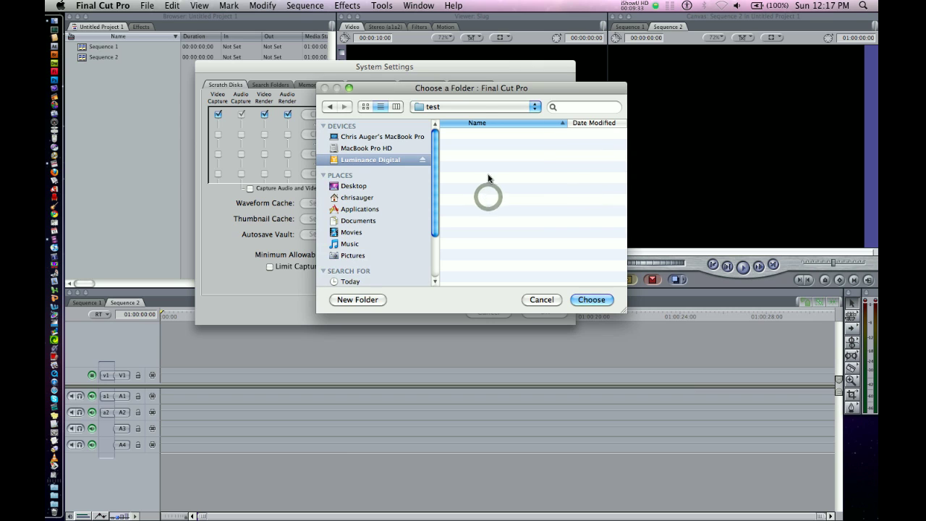
Step: Select the test folder and confirm it as the capture and render scratch disk
{"action": "left_click", "coordinate": [476, 108]}
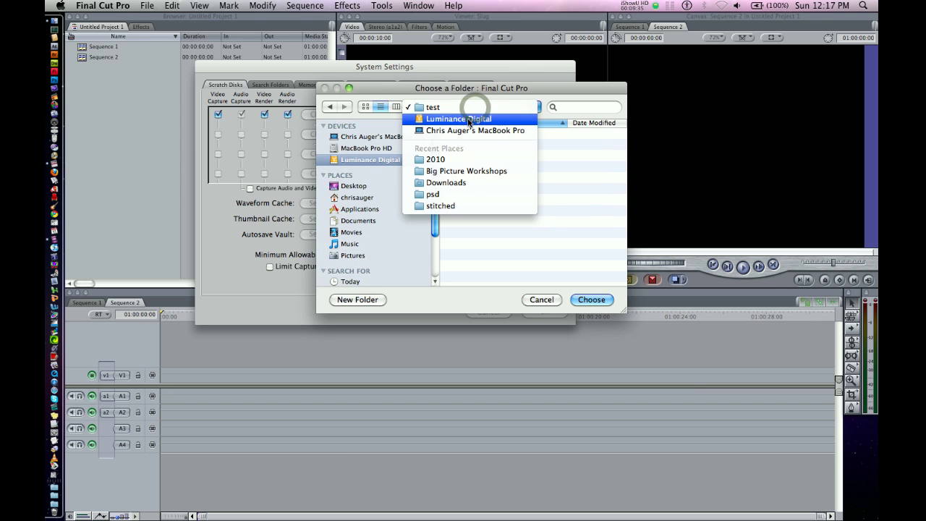
{"action": "left_click", "coordinate": [468, 120]}
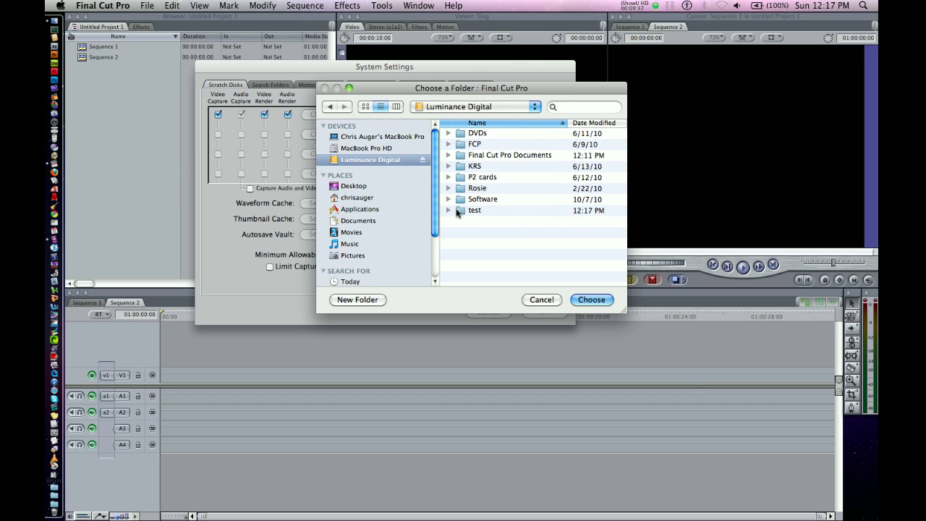
{"action": "left_click", "coordinate": [480, 109]}
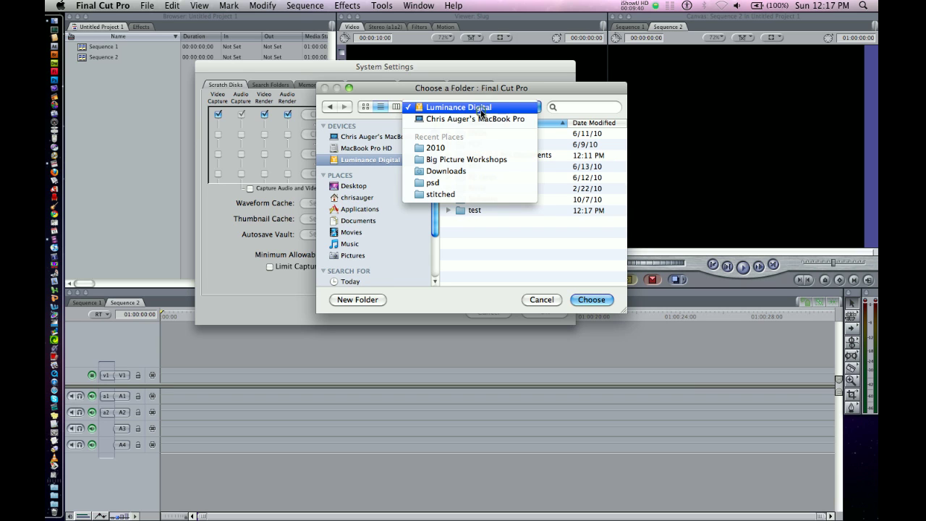
{"action": "left_click", "coordinate": [462, 258]}
{"action": "double_click", "coordinate": [469, 211]}
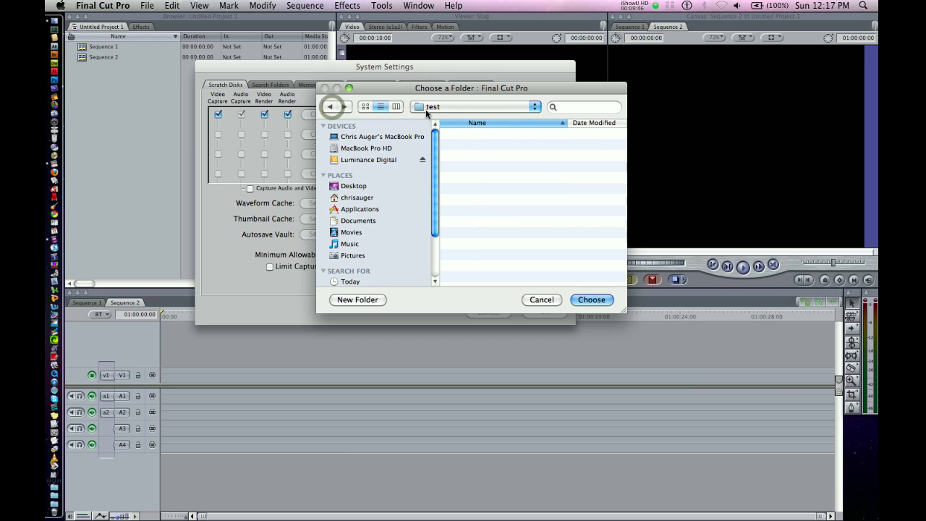
{"action": "left_click", "coordinate": [591, 300]}
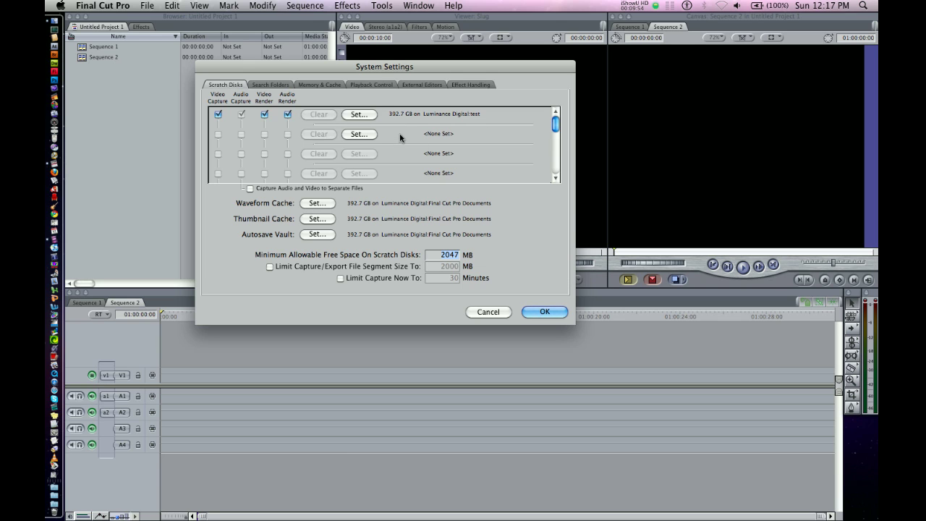
Step: Set the Waveform Cache to Luminance Digital's test folder
{"action": "left_click", "coordinate": [317, 203]}
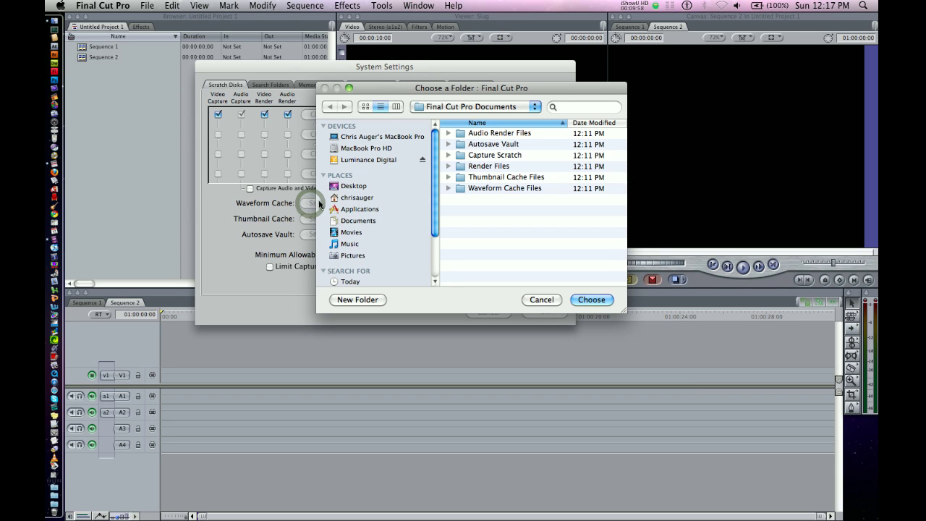
{"action": "left_click", "coordinate": [370, 161]}
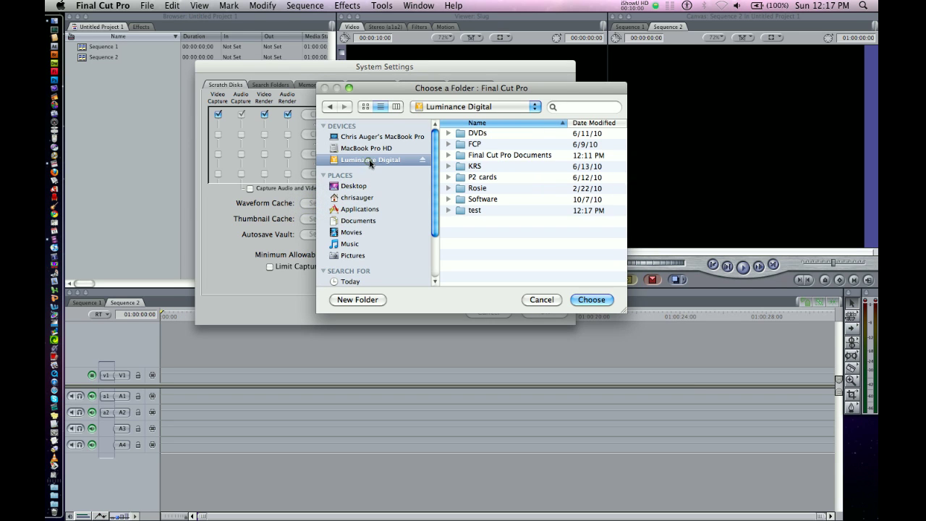
{"action": "left_click", "coordinate": [461, 211]}
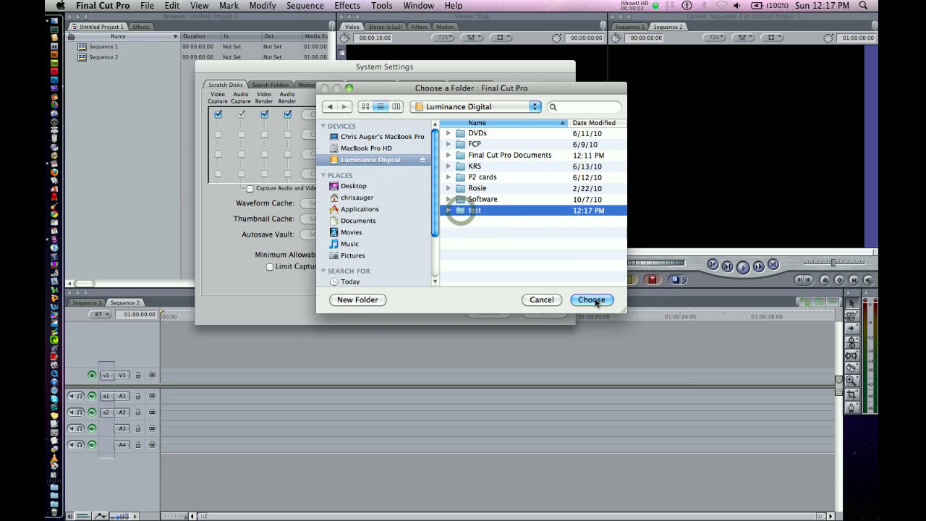
{"action": "left_click", "coordinate": [592, 300]}
Step: Set the Thumbnail Cache to Luminance Digital's test folder
{"action": "left_click", "coordinate": [327, 219]}
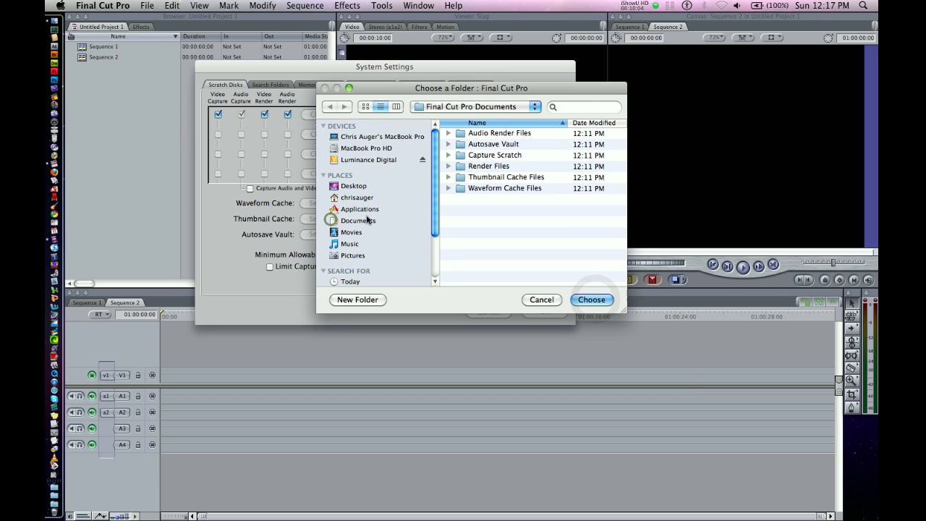
{"action": "left_click", "coordinate": [370, 160]}
{"action": "left_click", "coordinate": [461, 211]}
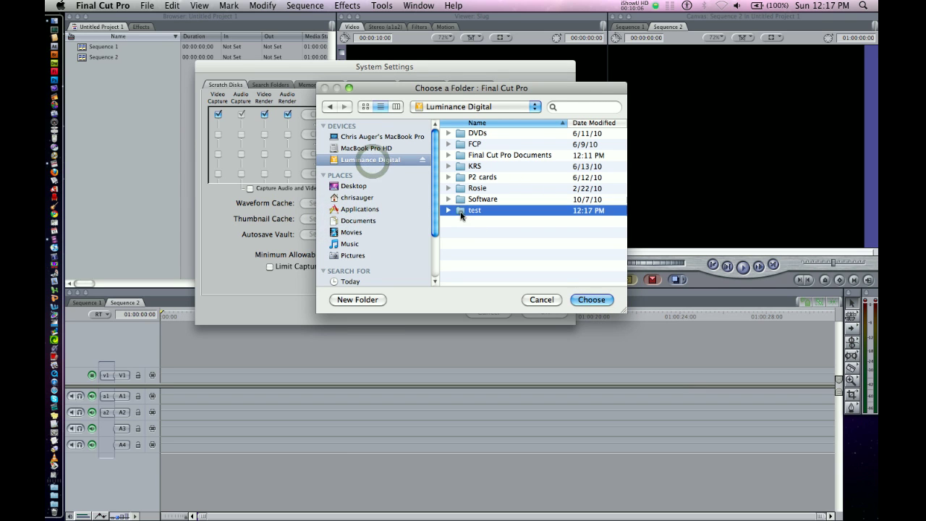
{"action": "left_click", "coordinate": [591, 299]}
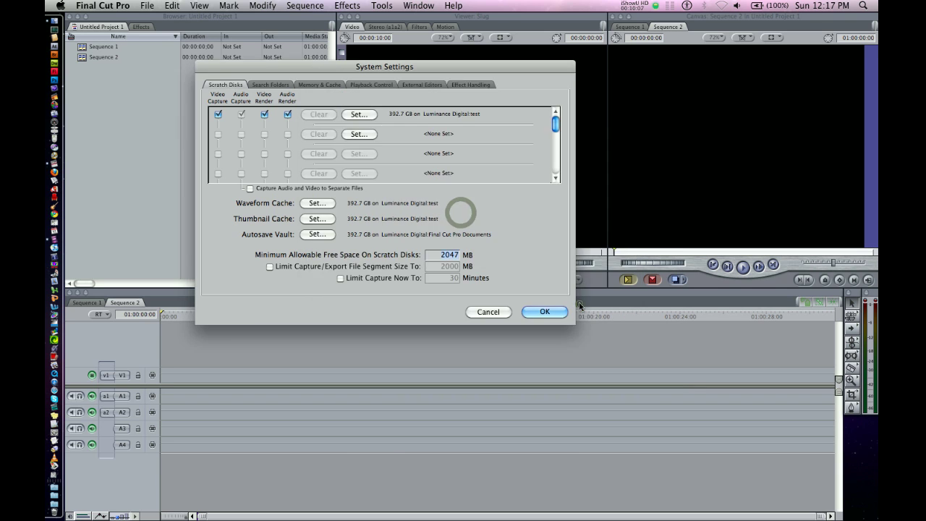
Step: Point the Autosave Vault to the test folder and save the System Settings
{"action": "left_click", "coordinate": [316, 235]}
{"action": "left_click", "coordinate": [369, 160]}
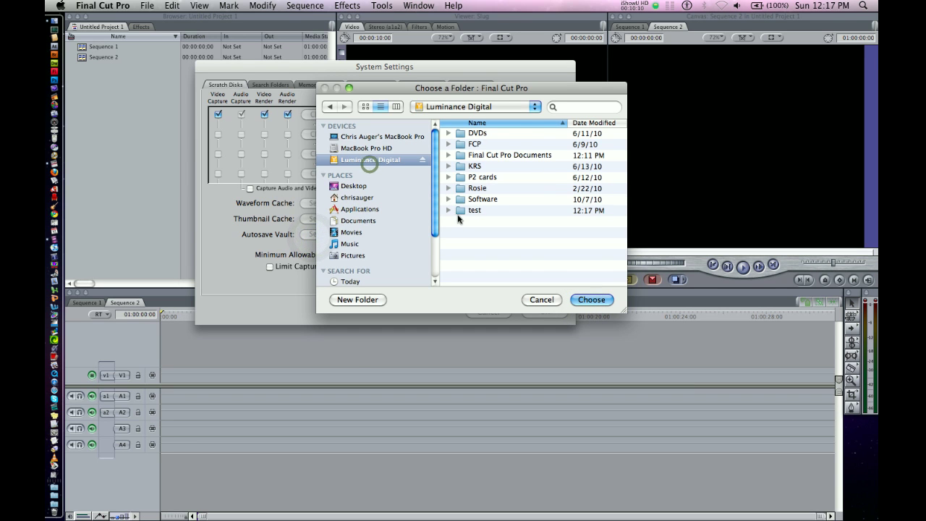
{"action": "left_click", "coordinate": [461, 210]}
{"action": "left_click", "coordinate": [590, 299]}
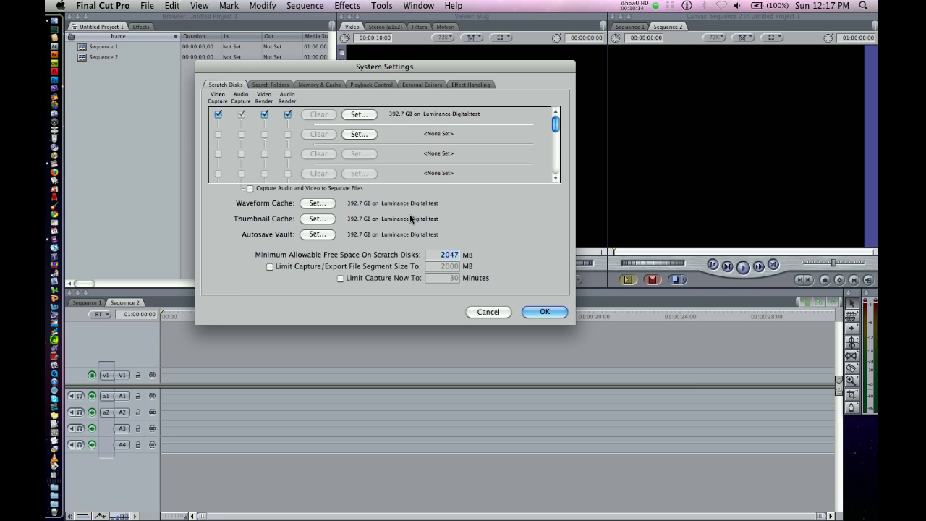
{"action": "left_click", "coordinate": [536, 312]}
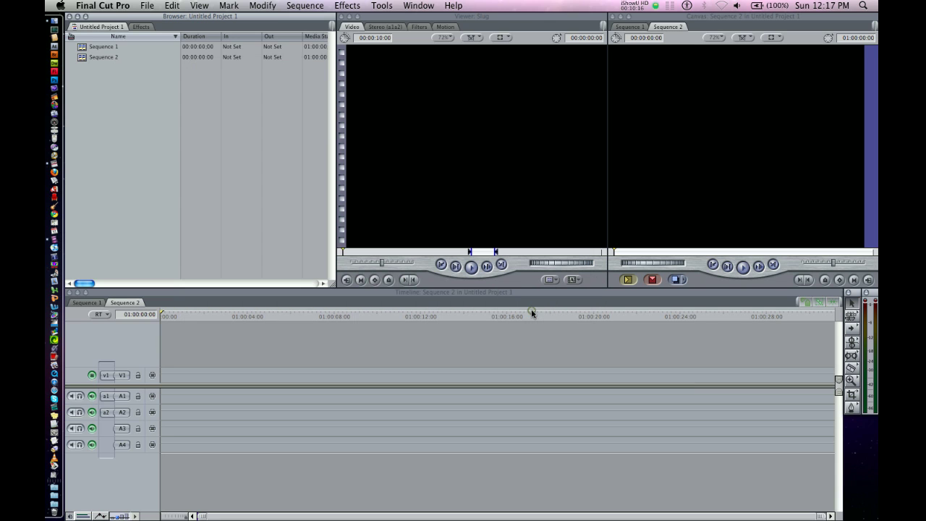
{"action": "left_click", "coordinate": [141, 130]}
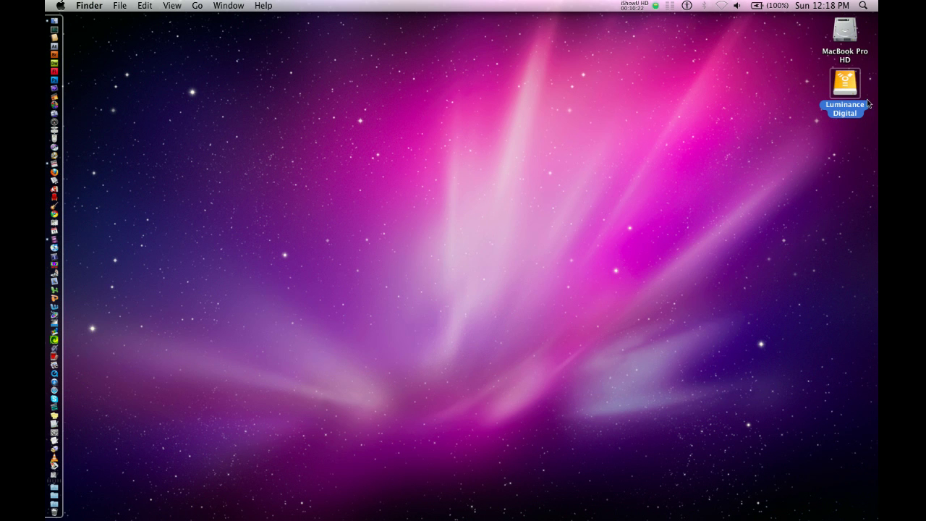
Step: Open Luminance Digital and browse the test folder's subfolders, comparing them with Final Cut Pro Documents
{"action": "double_click", "coordinate": [840, 88]}
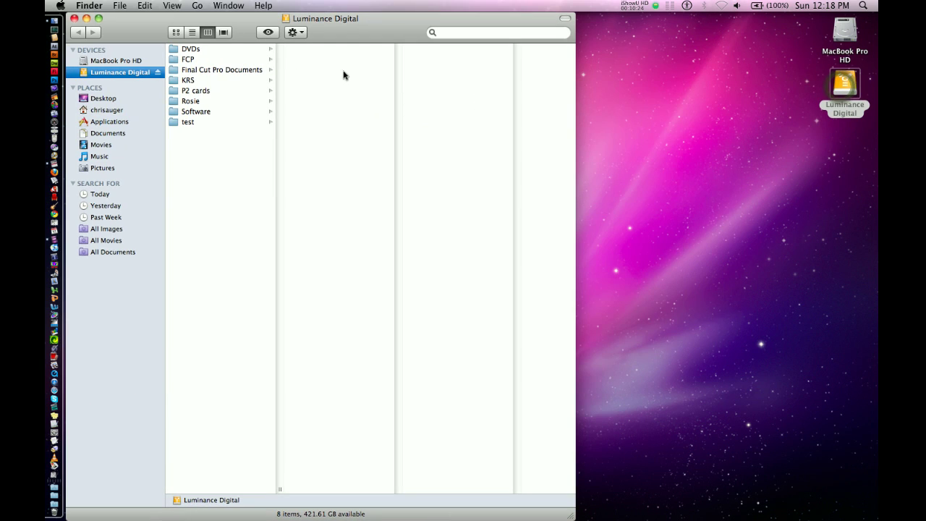
{"action": "left_click", "coordinate": [190, 123]}
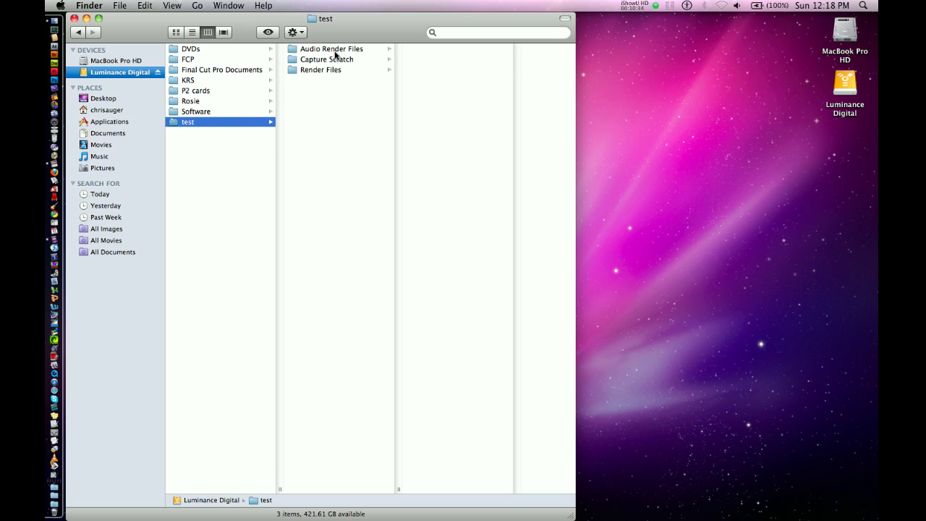
{"action": "key", "text": "Right"}
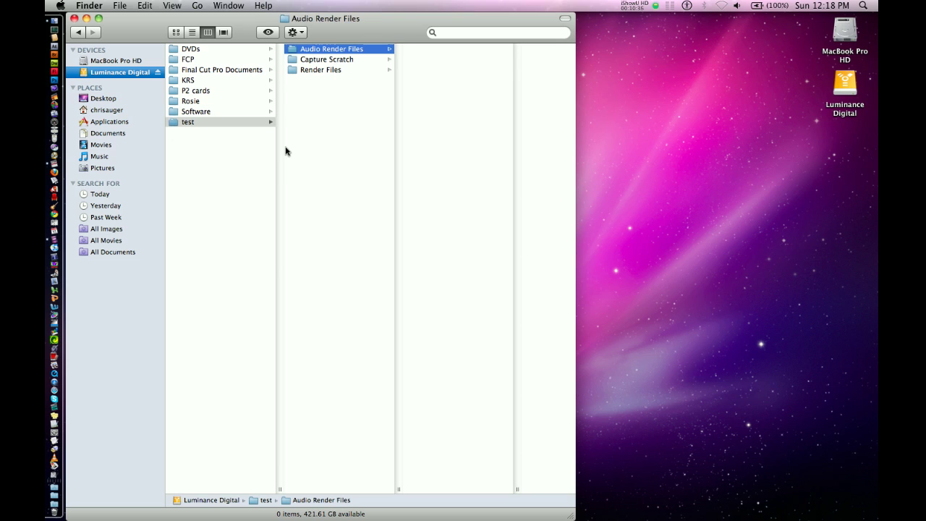
{"action": "key", "text": "Down"}
{"action": "key", "text": "Down"}
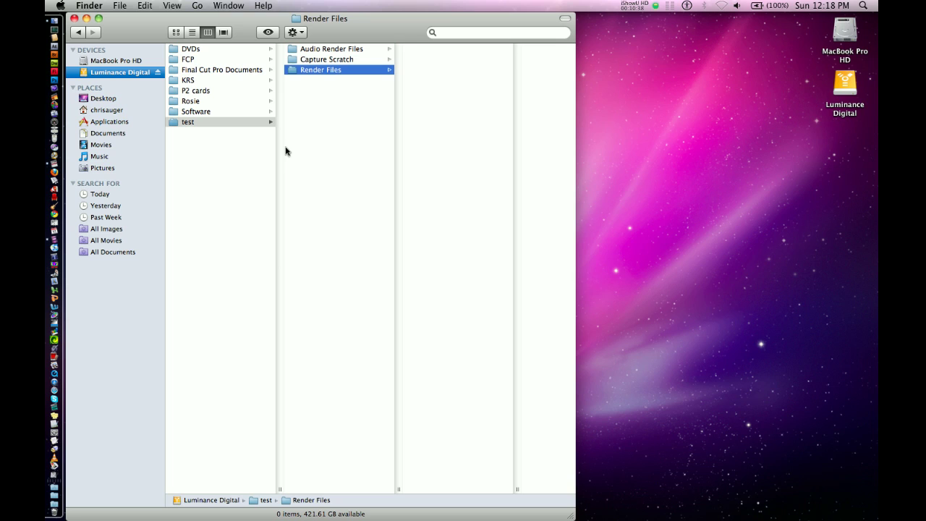
{"action": "left_click", "coordinate": [307, 127]}
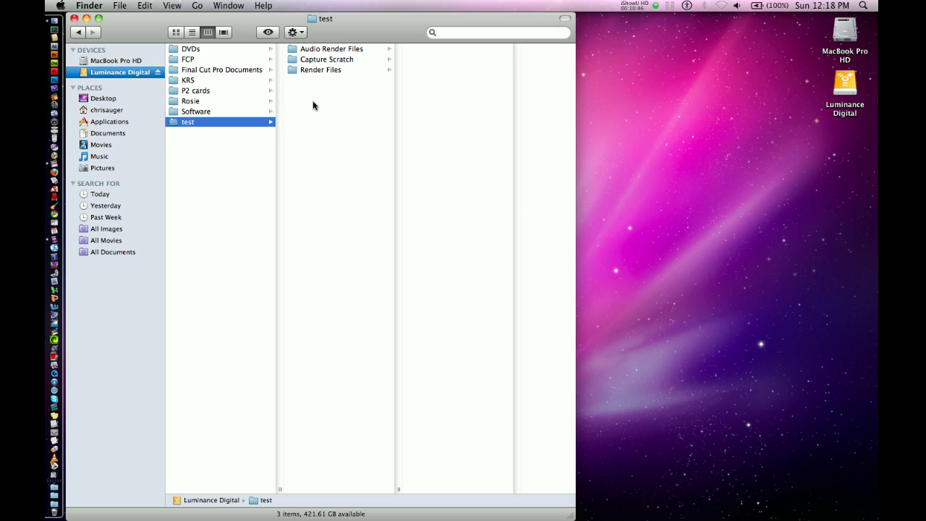
{"action": "left_click", "coordinate": [230, 73]}
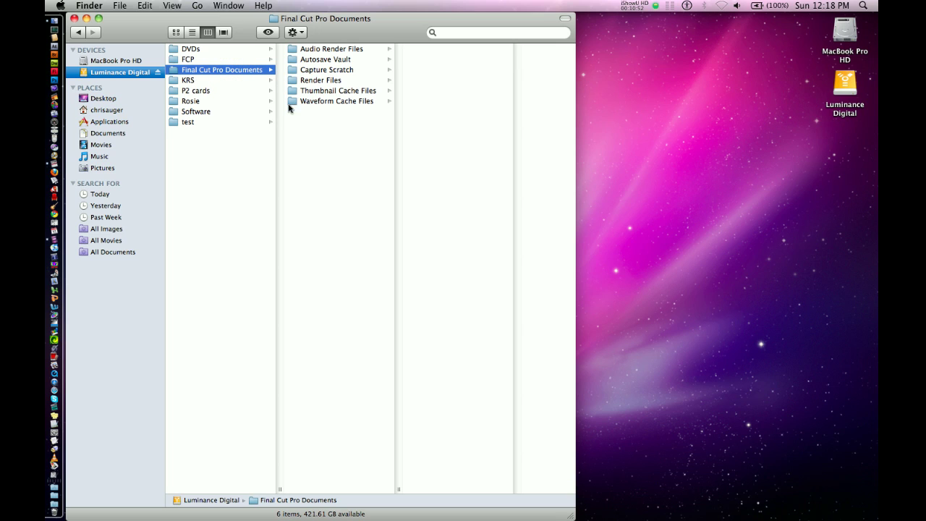
{"action": "left_click", "coordinate": [233, 122]}
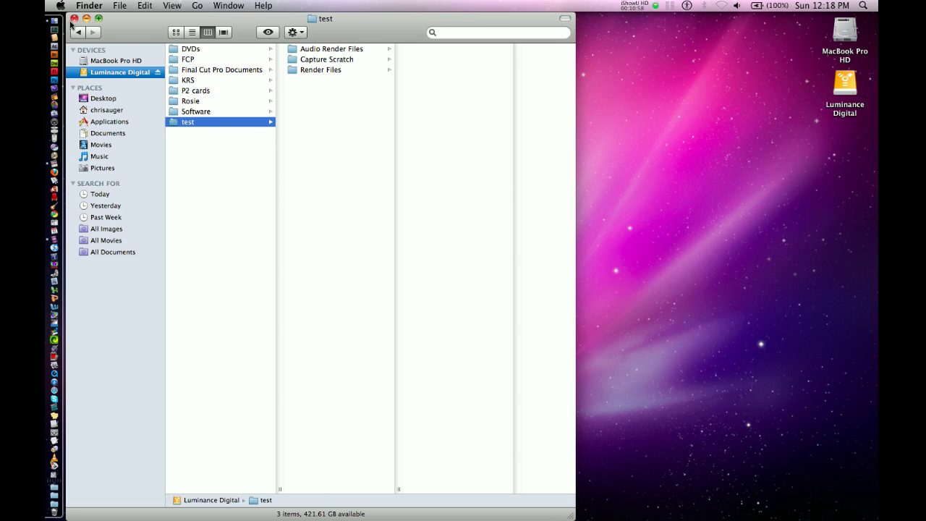
{"action": "left_click", "coordinate": [206, 175]}
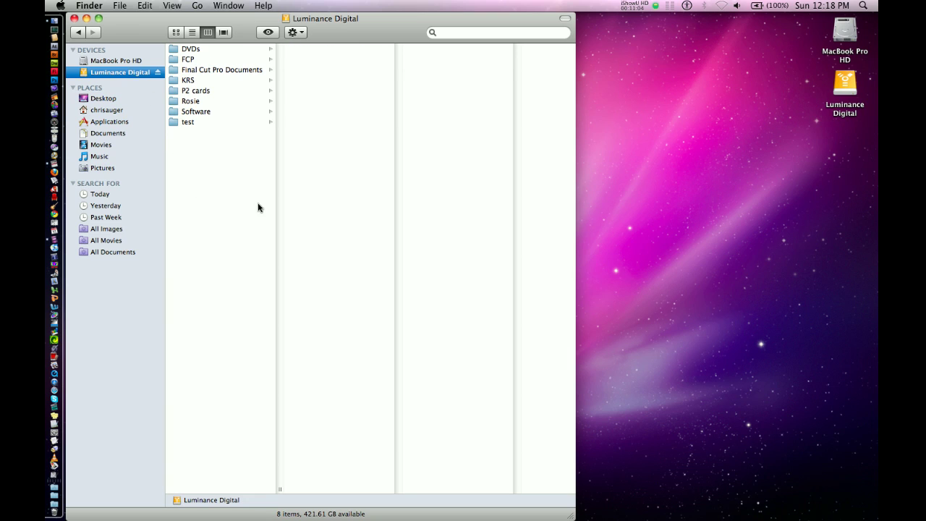
Step: Reopen Luminance Digital and inspect Final Cut Pro Documents > Capture Scratch
{"action": "left_click", "coordinate": [74, 19]}
{"action": "left_click", "coordinate": [191, 91]}
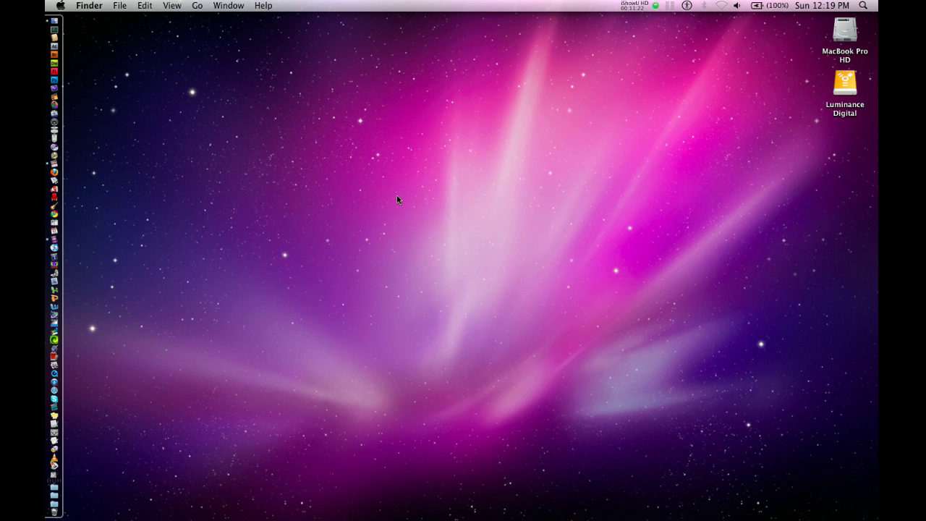
{"action": "double_click", "coordinate": [856, 82]}
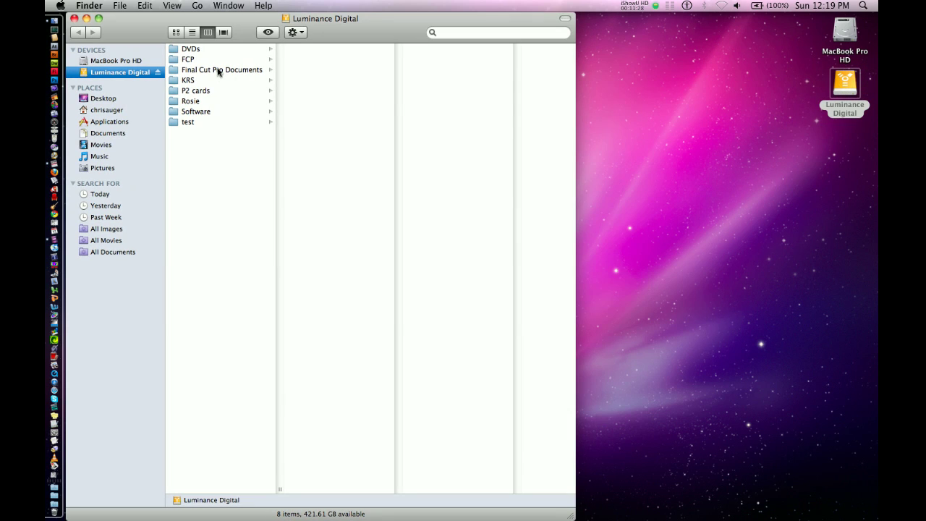
{"action": "left_click", "coordinate": [218, 69]}
{"action": "left_click", "coordinate": [325, 70]}
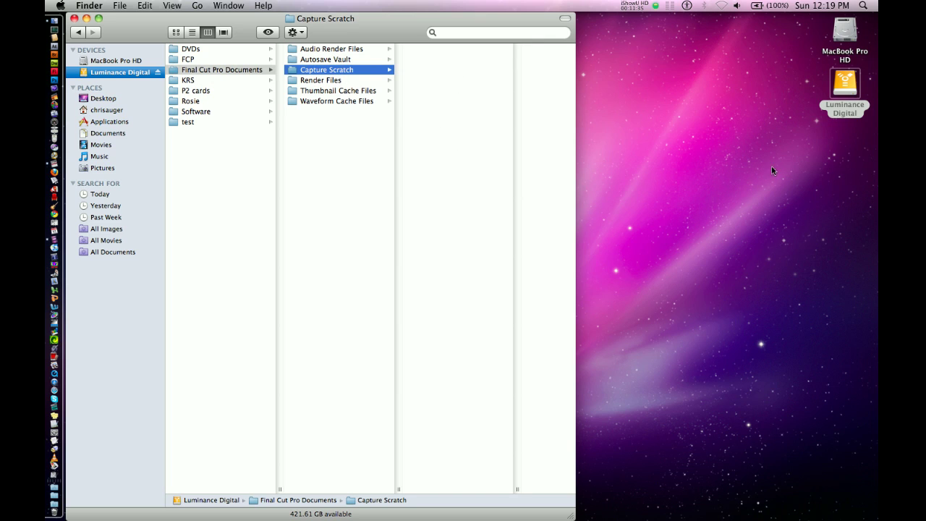
Step: Close the drive window and bring Final Cut Pro back to the front
{"action": "left_click", "coordinate": [74, 18]}
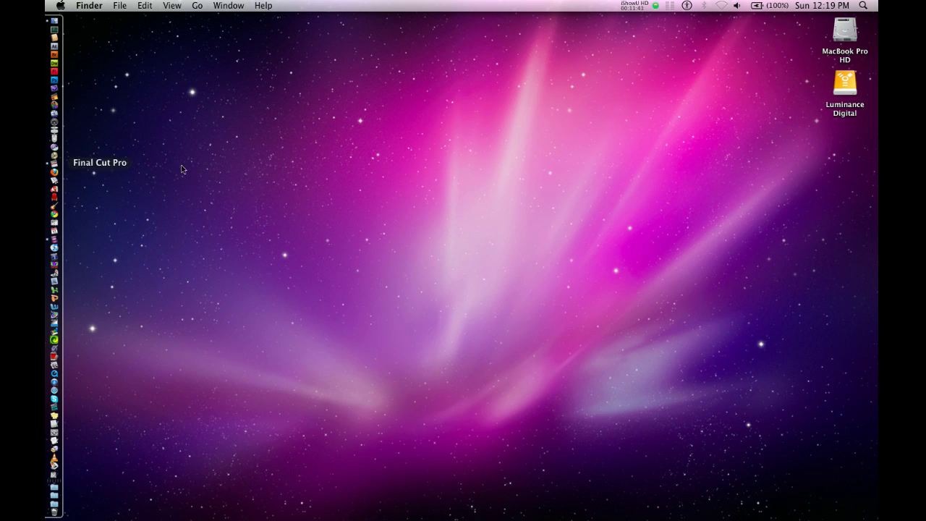
{"action": "left_click", "coordinate": [54, 165]}
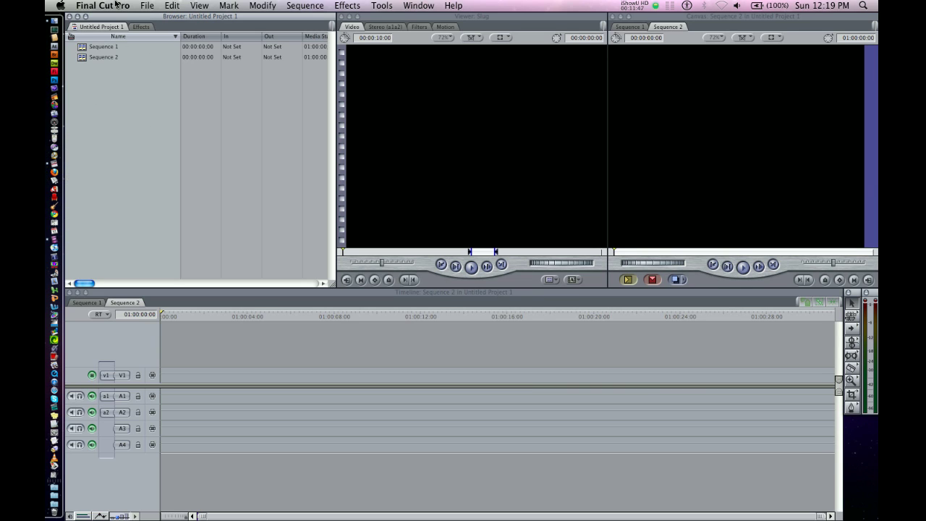
{"action": "left_click", "coordinate": [115, 6]}
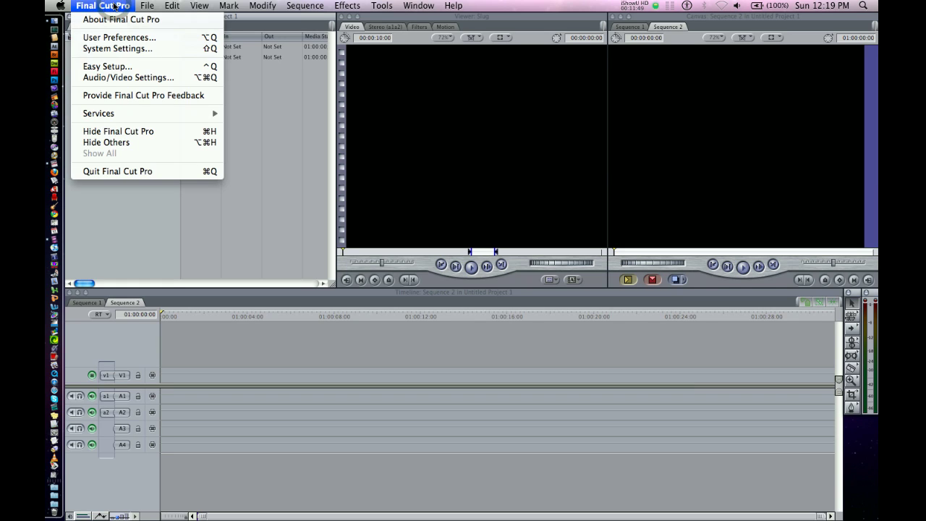